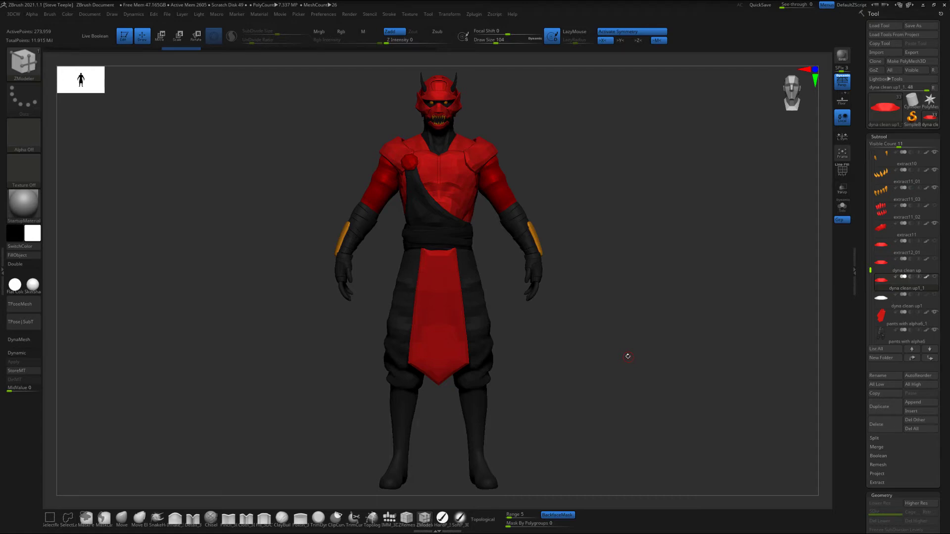
Step: Raise the brush draw size to 311 and look over the full character from the front
{"action": "key", "text": "space"}
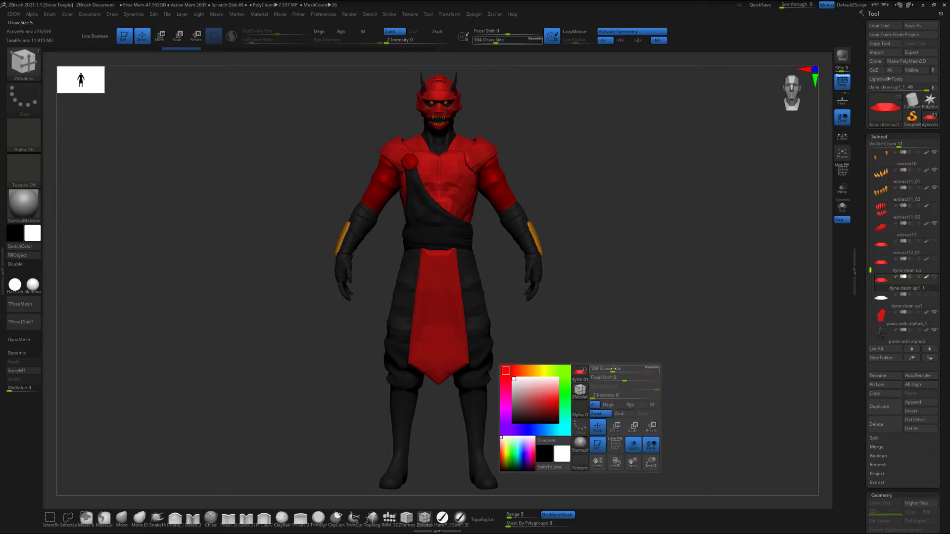
{"action": "left_click", "coordinate": [628, 369]}
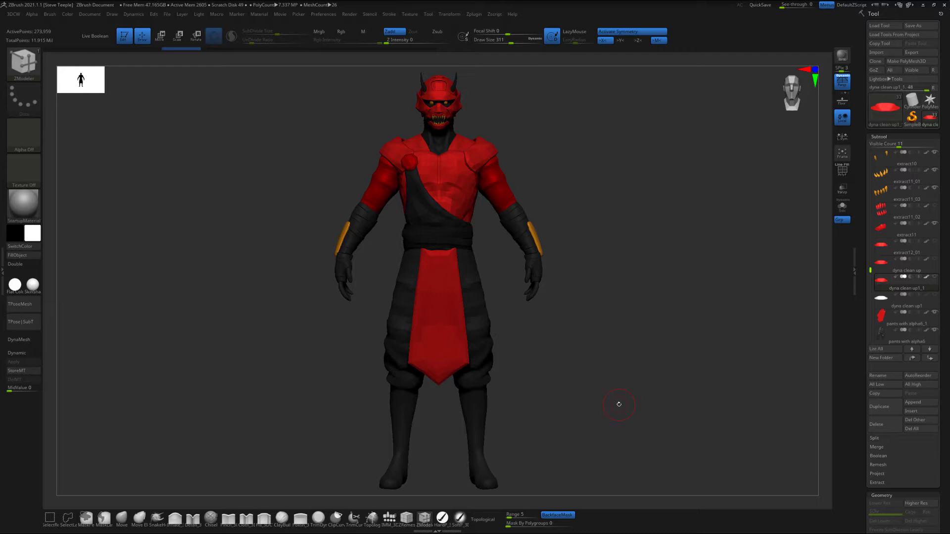
{"action": "mouse_move", "coordinate": [622, 365]}
{"action": "left_mouse_down"}
{"action": "mouse_move", "coordinate": [648, 376]}
{"action": "mouse_move", "coordinate": [615, 370]}
{"action": "mouse_move", "coordinate": [632, 355]}
{"action": "mouse_move", "coordinate": [632, 367]}
{"action": "mouse_move", "coordinate": [656, 365]}
{"action": "mouse_move", "coordinate": [640, 364]}
{"action": "mouse_move", "coordinate": [649, 371]}
{"action": "mouse_move", "coordinate": [642, 355]}
{"action": "left_mouse_up"}
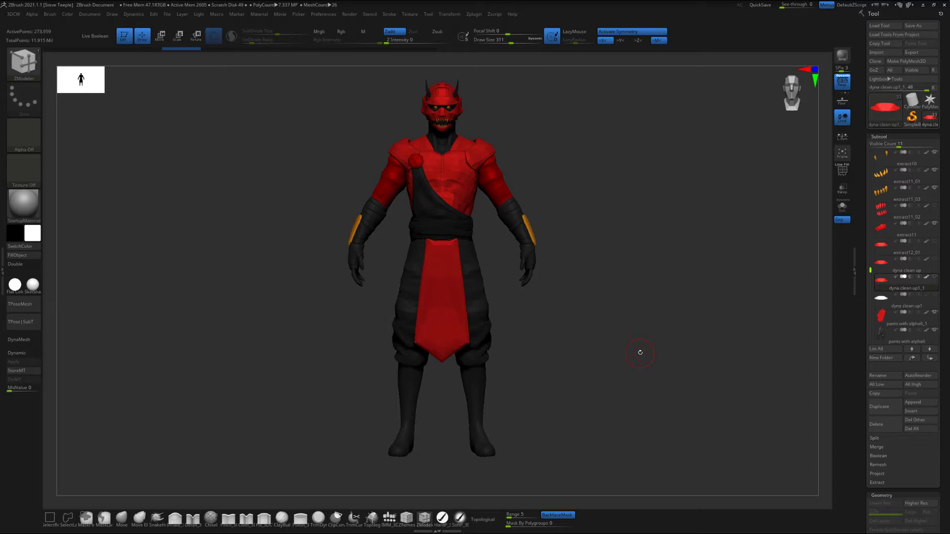
{"action": "mouse_move", "coordinate": [598, 375]}
{"action": "left_mouse_down"}
{"action": "mouse_move", "coordinate": [604, 372]}
{"action": "mouse_move", "coordinate": [583, 379]}
{"action": "mouse_move", "coordinate": [577, 371]}
{"action": "mouse_move", "coordinate": [594, 374]}
{"action": "mouse_move", "coordinate": [595, 384]}
{"action": "left_mouse_up"}
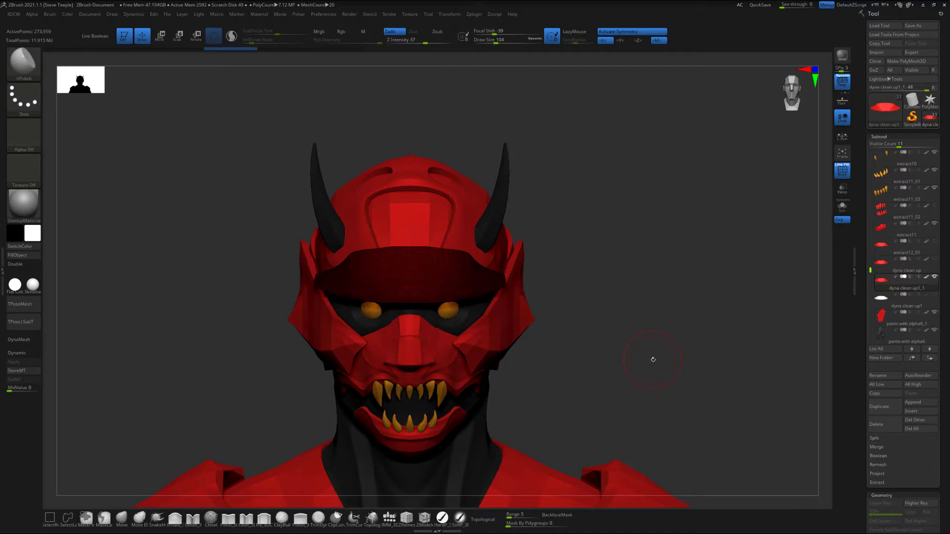
Step: Show the DynaMesh settings for the red brow guard and check its dense wireframe
{"action": "scroll", "coordinate": [880, 369], "scroll_direction": "down", "scroll_amount": 3}
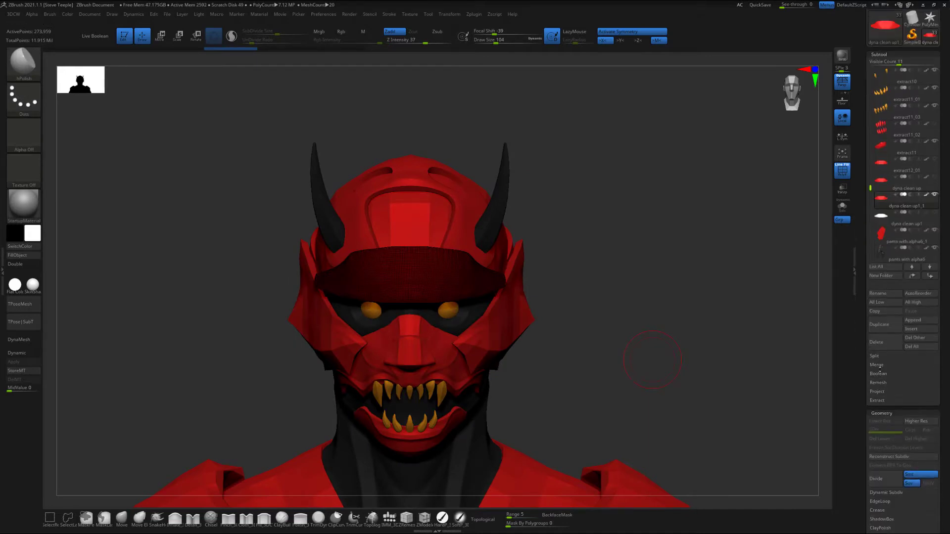
{"action": "scroll", "coordinate": [861, 414], "scroll_direction": "down", "scroll_amount": 4}
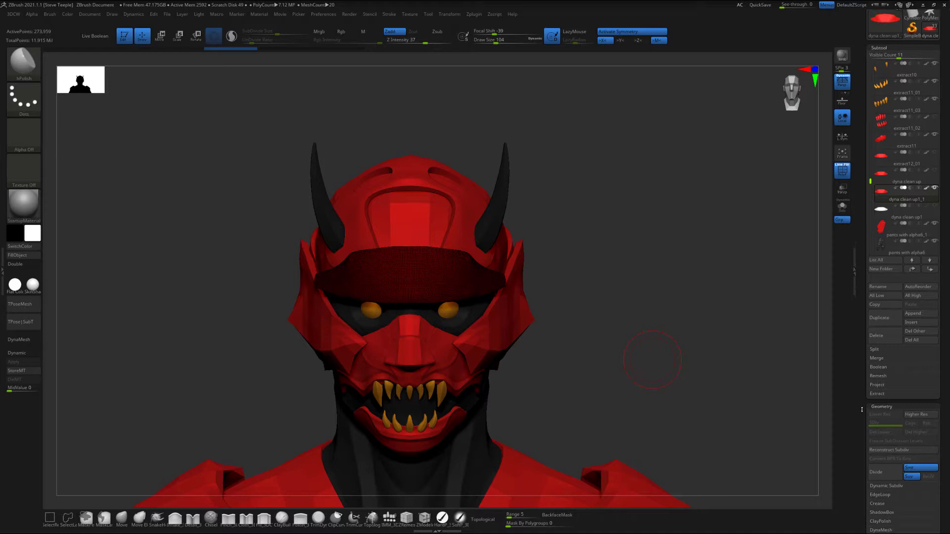
{"action": "scroll", "coordinate": [871, 351], "scroll_direction": "down", "scroll_amount": 1}
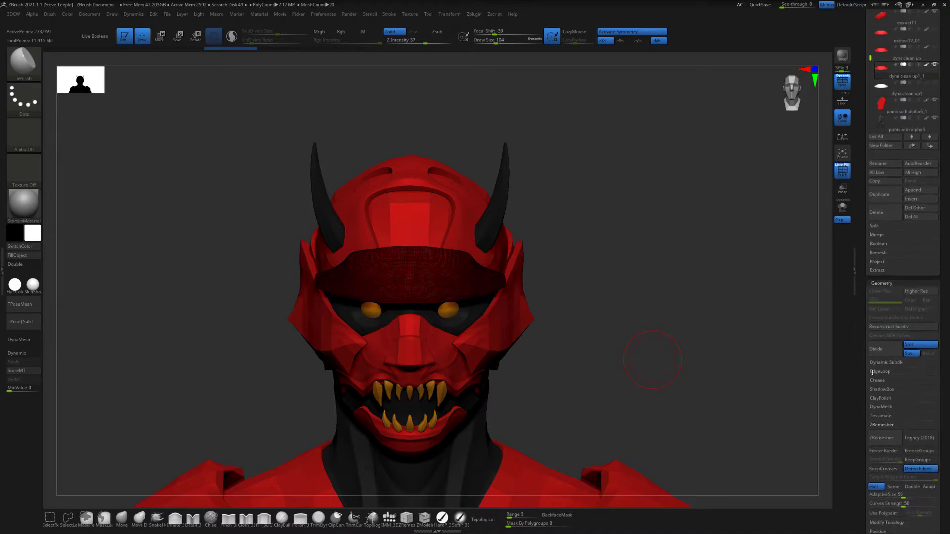
{"action": "left_click", "coordinate": [891, 284]}
{"action": "left_click", "coordinate": [891, 284]}
{"action": "scroll", "coordinate": [898, 421], "scroll_direction": "down", "scroll_amount": 3}
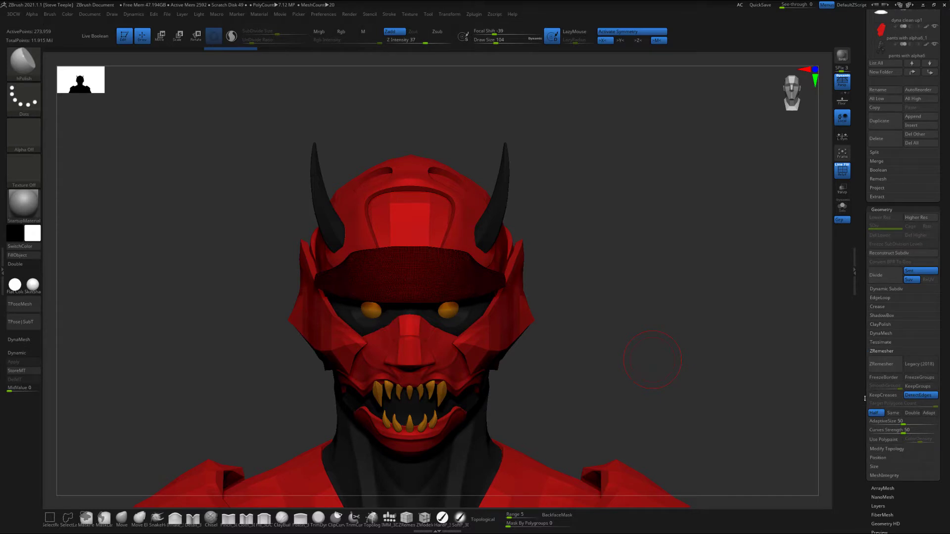
{"action": "left_click", "coordinate": [882, 333]}
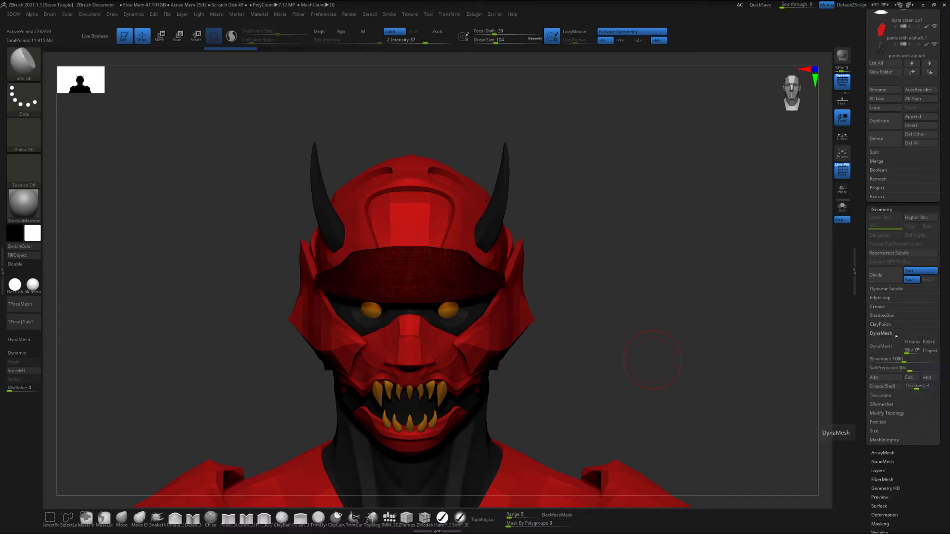
{"action": "key", "text": "shift+f"}
{"action": "key", "text": "shift+f"}
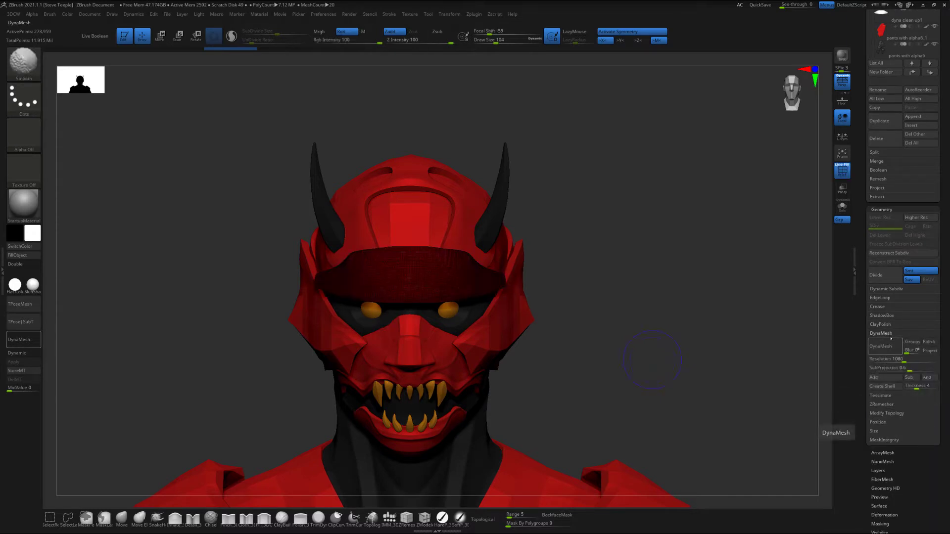
Step: ZRemesh the brow guard with Half off, Adapt on and a target polygon count of 5
{"action": "left_click", "coordinate": [892, 333]}
{"action": "left_click", "coordinate": [890, 350]}
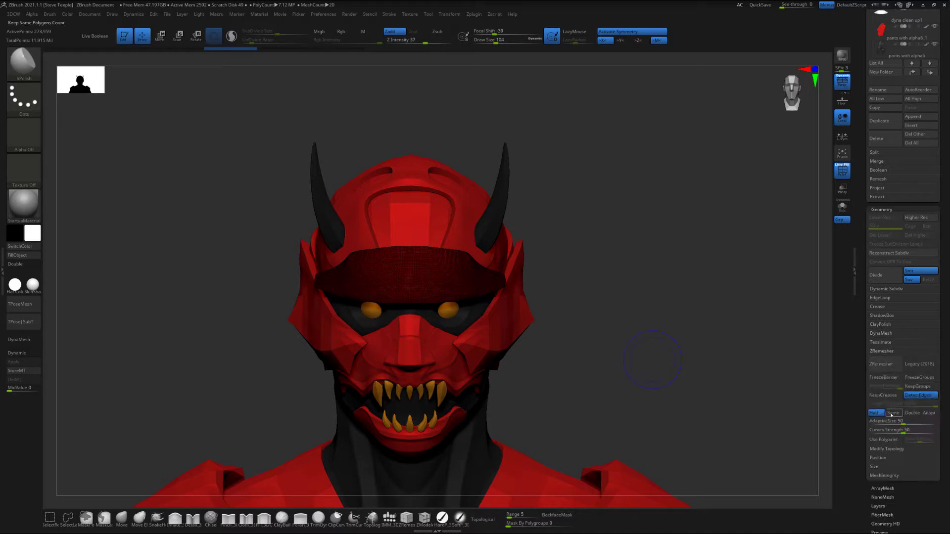
{"action": "left_click", "coordinate": [875, 413]}
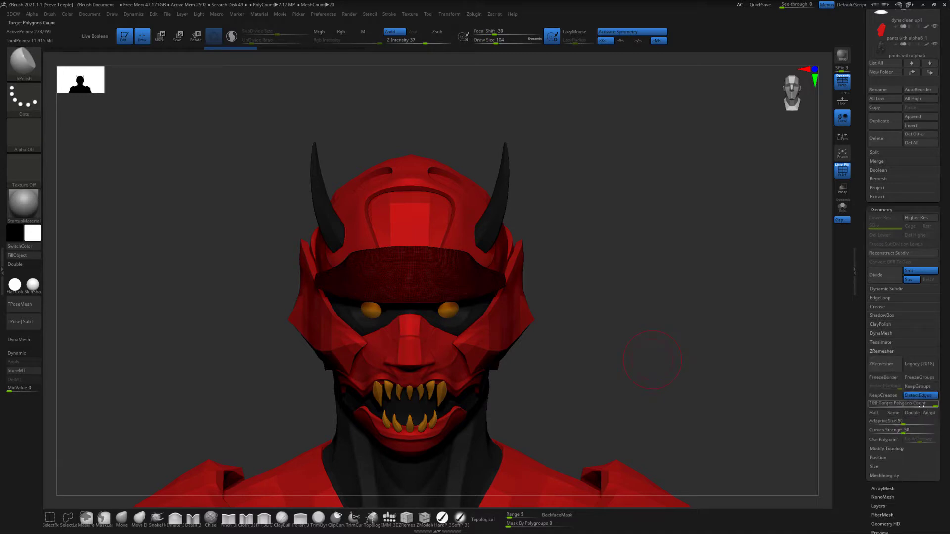
{"action": "left_click", "coordinate": [929, 404]}
{"action": "type", "text": "5"}
{"action": "key", "text": "Return"}
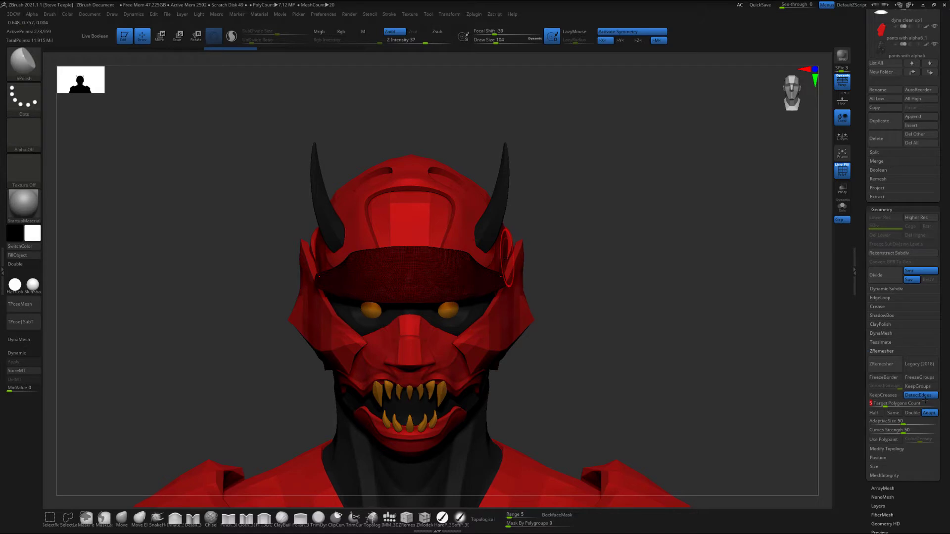
{"action": "left_click", "coordinate": [881, 364]}
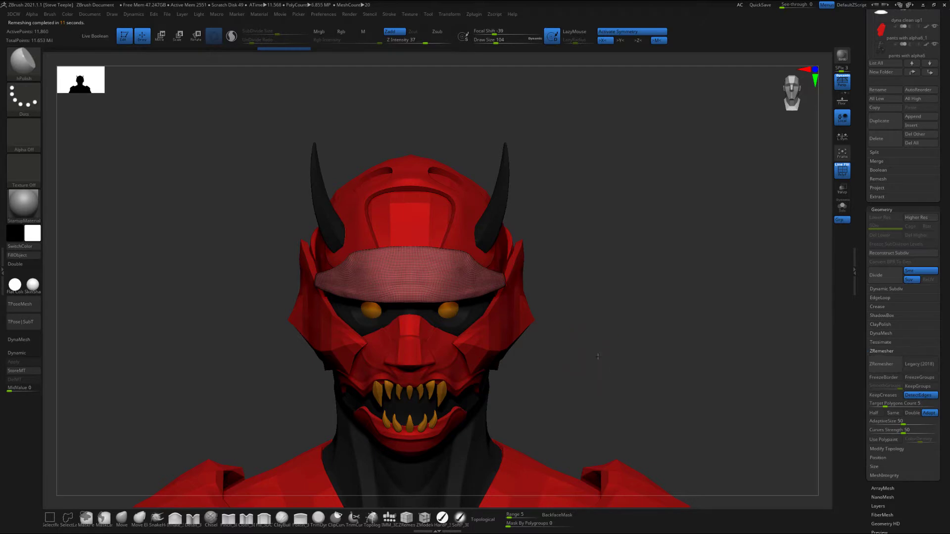
Step: Examine the remeshed brow guard from the front and side, with and without its wireframe
{"action": "left_click_drag", "start_coordinate": [596, 352], "coordinate": [616, 436], "text": "alt"}
{"action": "key", "text": "shift+f"}
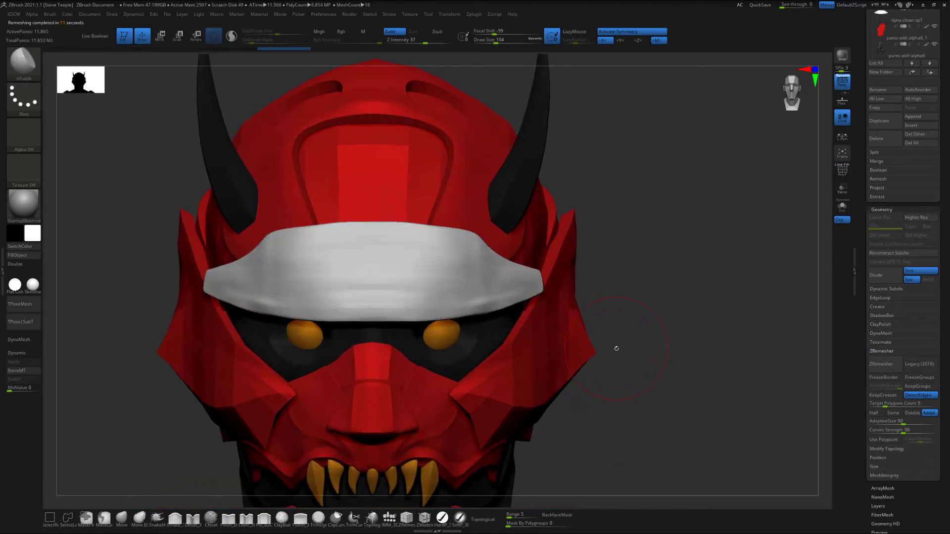
{"action": "key", "text": "shift+f"}
{"action": "mouse_move", "coordinate": [643, 328]}
{"action": "left_mouse_down"}
{"action": "mouse_move", "coordinate": [659, 333]}
{"action": "mouse_move", "coordinate": [643, 350]}
{"action": "mouse_move", "coordinate": [592, 328]}
{"action": "left_mouse_up"}
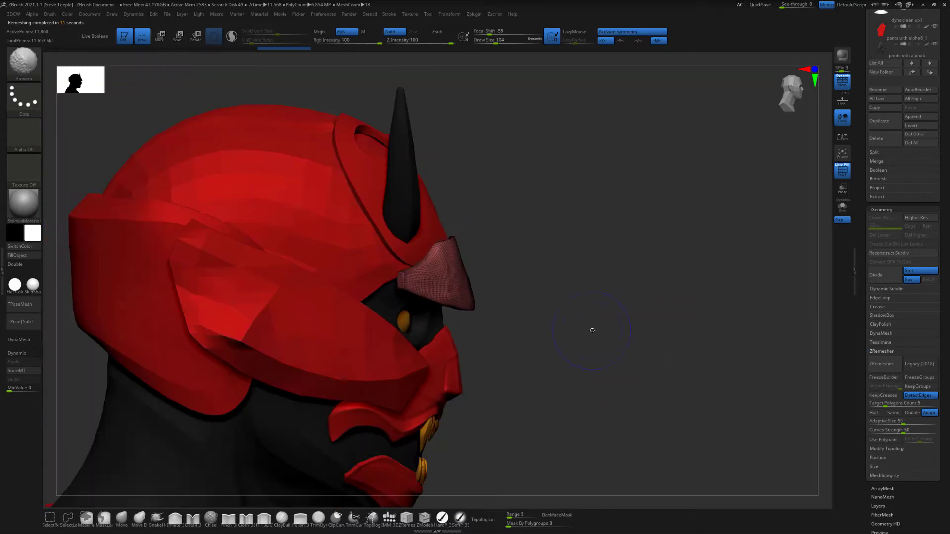
{"action": "key", "text": "shift+f"}
{"action": "left_click_drag", "start_coordinate": [572, 362], "coordinate": [546, 356]}
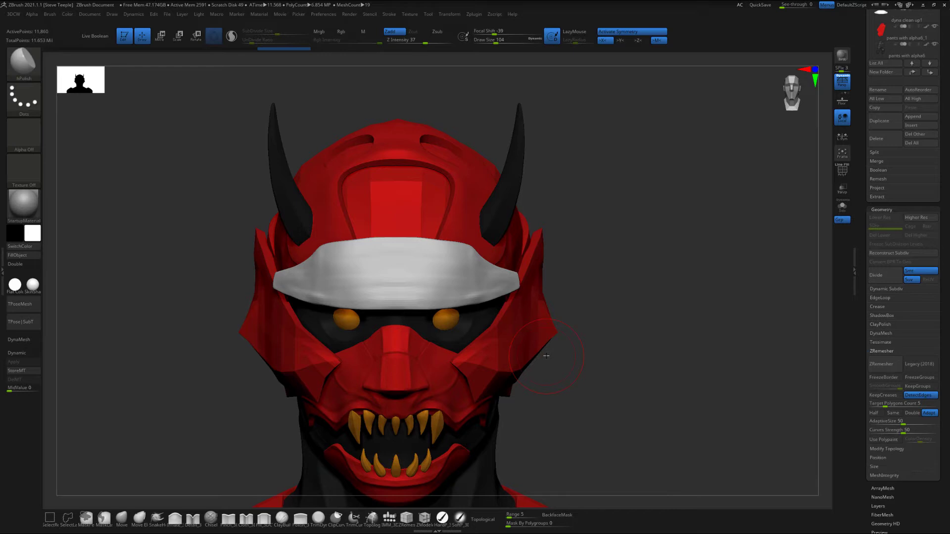
{"action": "key", "text": "shift+f"}
{"action": "key", "text": "f"}
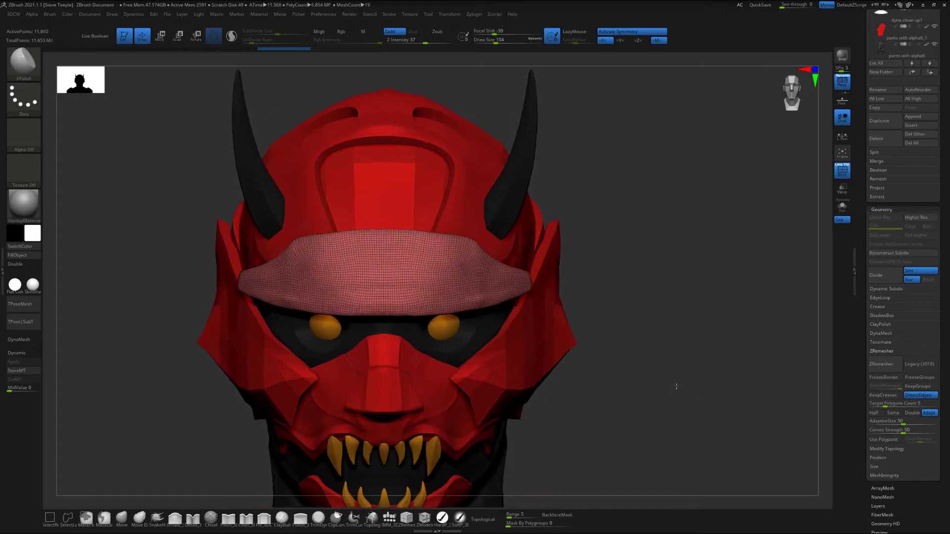
{"action": "left_click_drag", "start_coordinate": [677, 386], "coordinate": [710, 376], "text": "alt"}
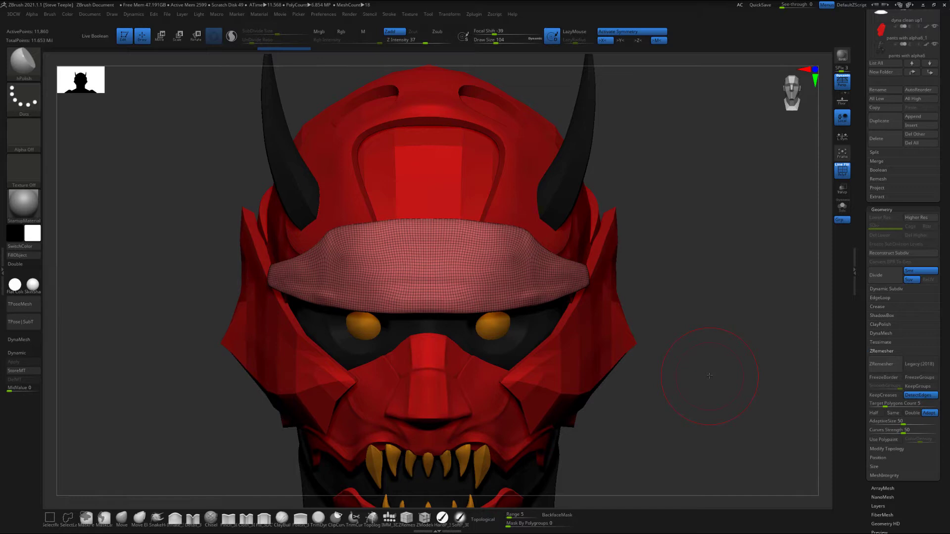
Step: Switch ZRemesher from Adapt to Half and remesh the brow guard four times in a row
{"action": "left_click", "coordinate": [932, 416]}
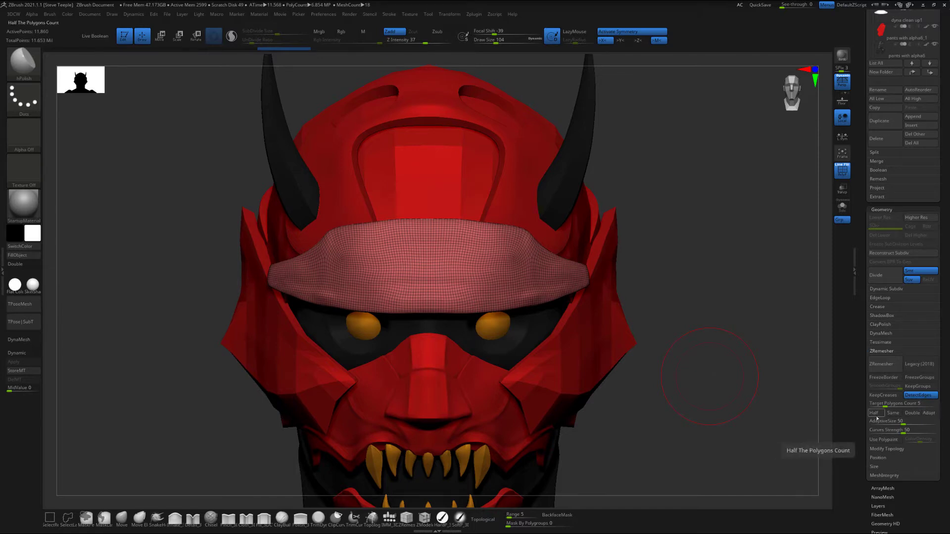
{"action": "left_click", "coordinate": [874, 413]}
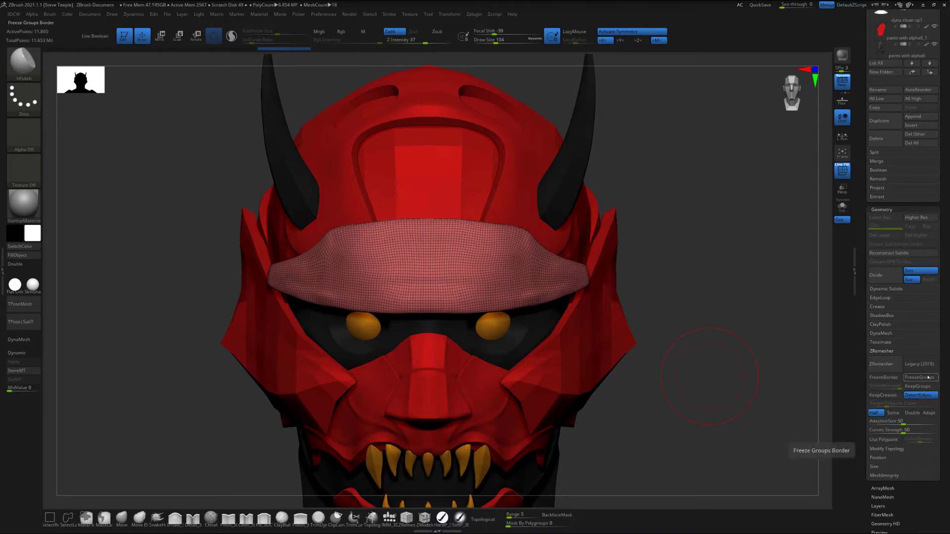
{"action": "left_click", "coordinate": [883, 364]}
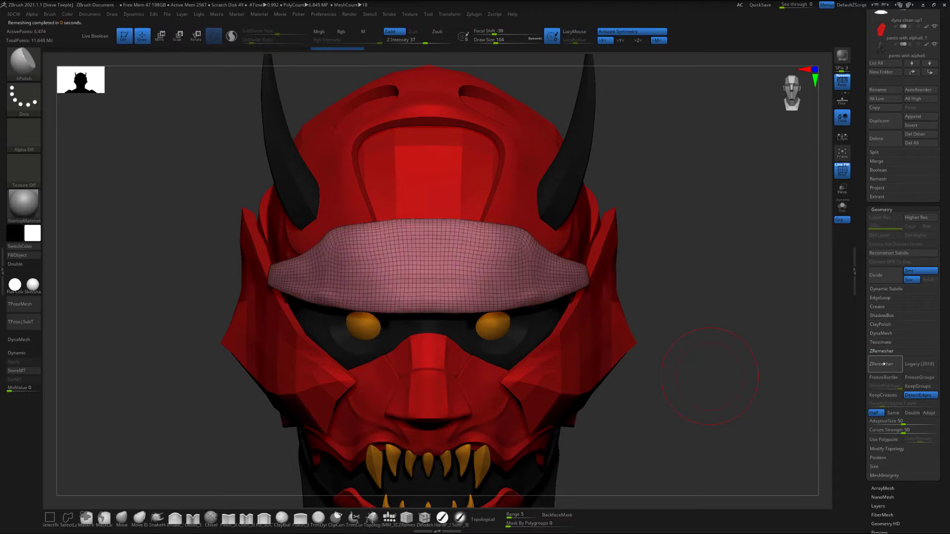
{"action": "left_click", "coordinate": [885, 365]}
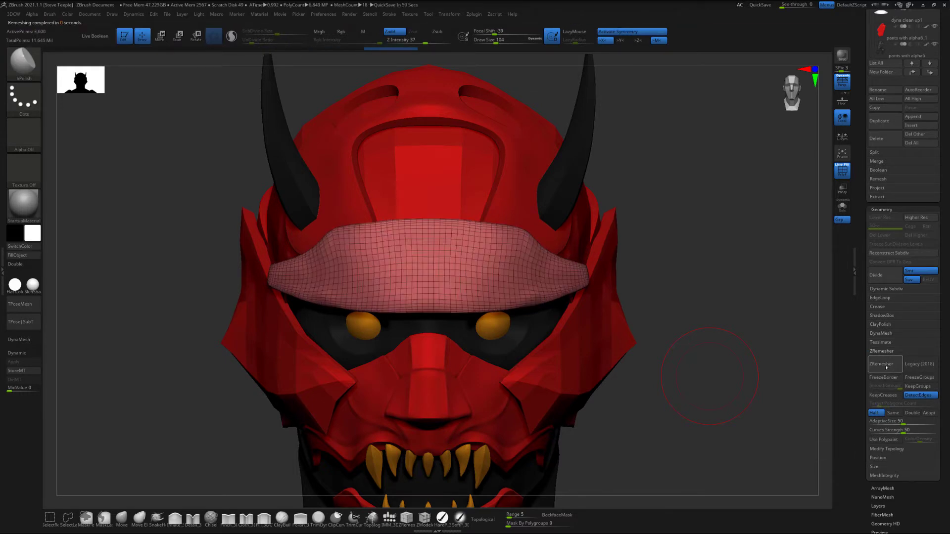
{"action": "left_click", "coordinate": [881, 364]}
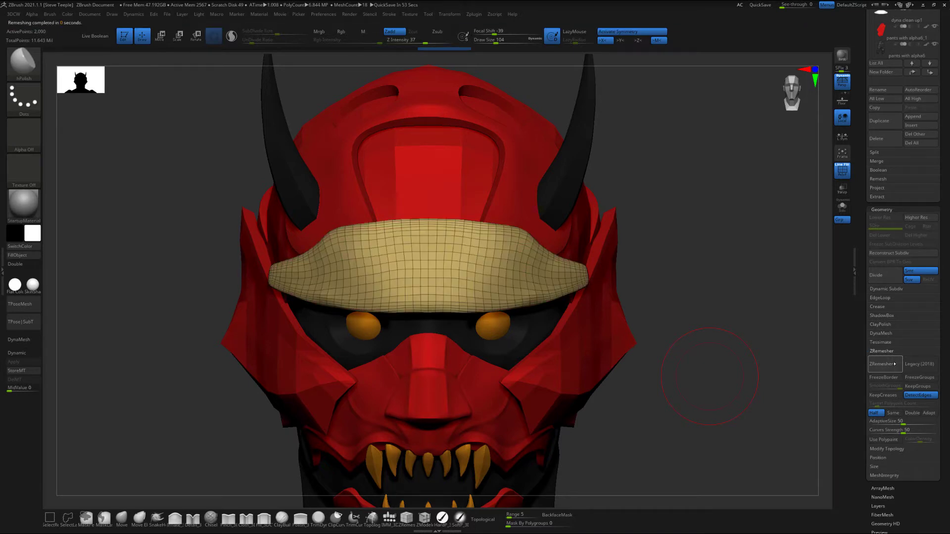
{"action": "left_click", "coordinate": [894, 364]}
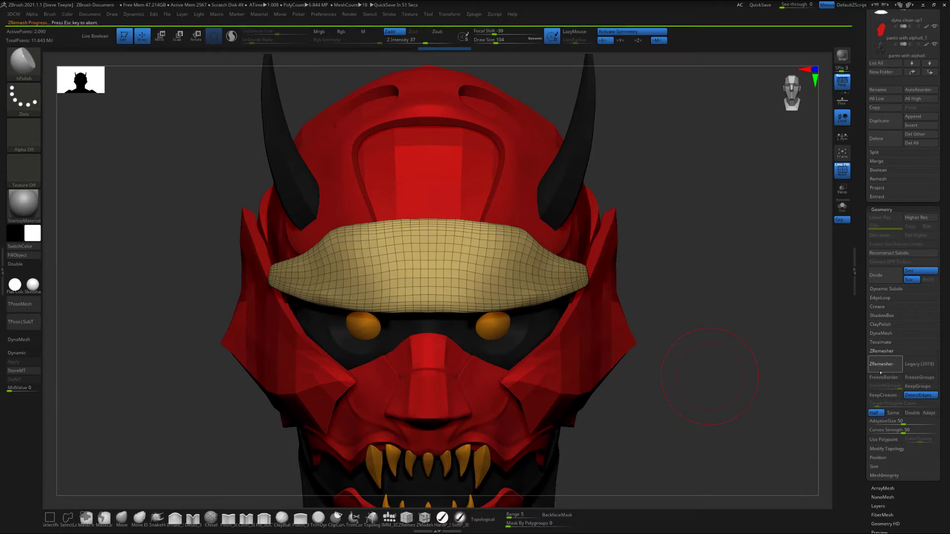
Step: Repeat the Half ZRemesh on the brow guard until only a coarse grid of large polygons is left
{"action": "mouse_move", "coordinate": [664, 355]}
{"action": "left_mouse_down"}
{"action": "mouse_move", "coordinate": [466, 374]}
{"action": "mouse_move", "coordinate": [663, 357]}
{"action": "left_mouse_up"}
{"action": "key", "text": "shift+f"}
{"action": "left_click_drag", "start_coordinate": [710, 330], "coordinate": [812, 373]}
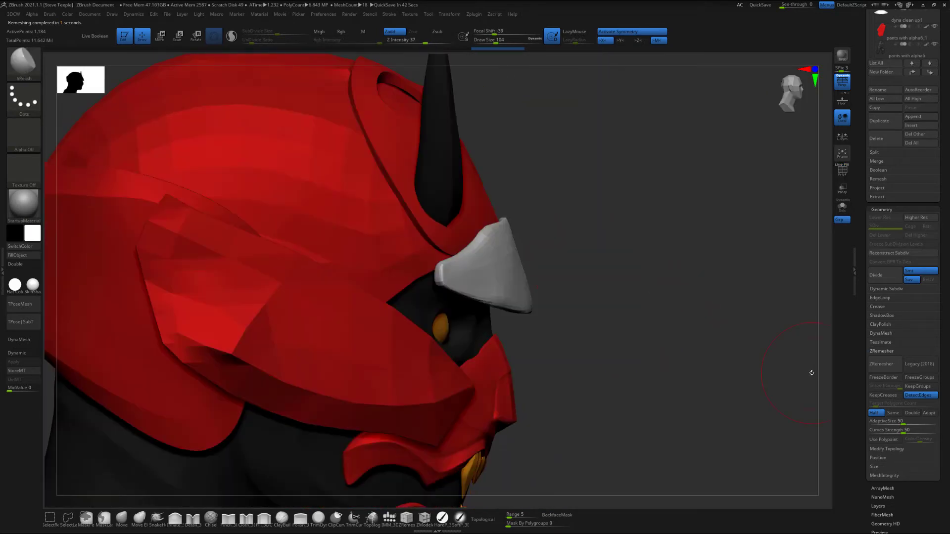
{"action": "left_click", "coordinate": [883, 363]}
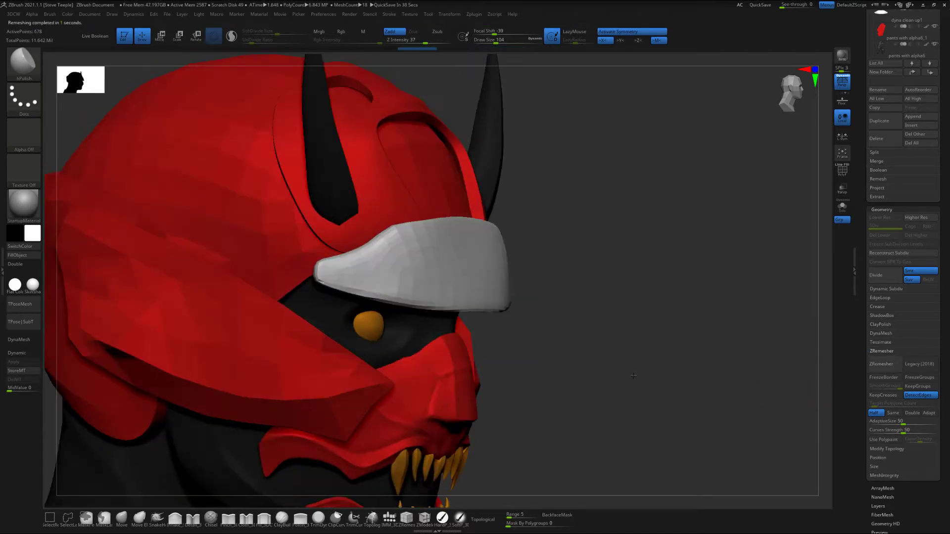
{"action": "left_click_drag", "start_coordinate": [618, 379], "coordinate": [625, 376], "text": "shift"}
{"action": "key", "text": "shift+f"}
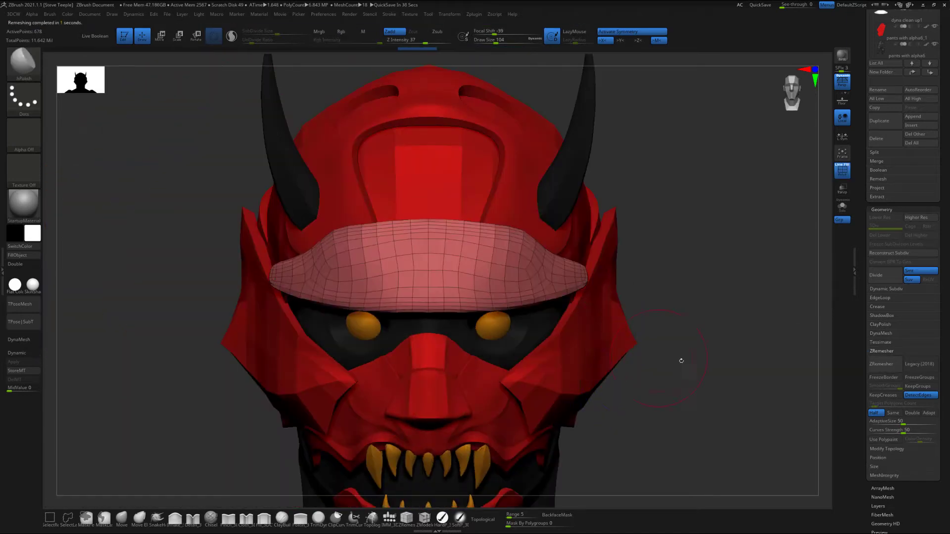
{"action": "left_click", "coordinate": [894, 364]}
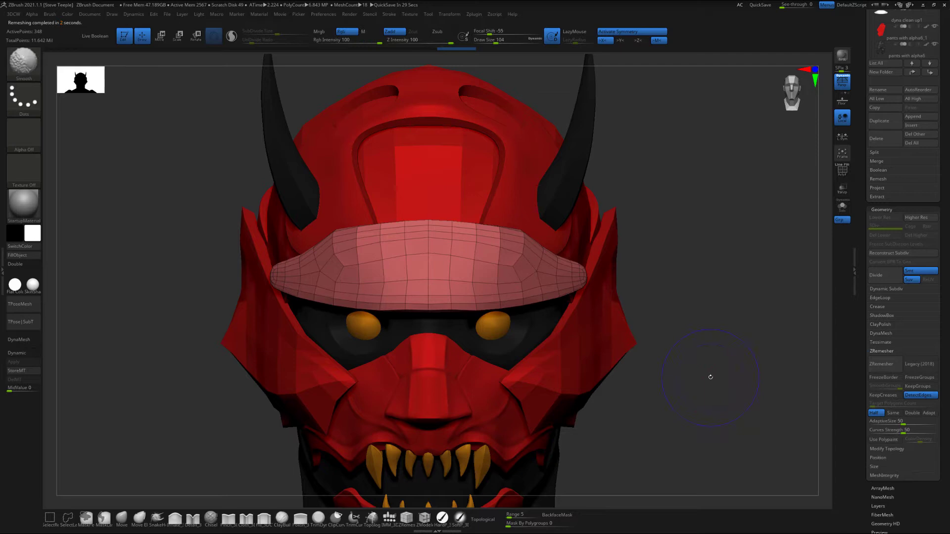
{"action": "left_click", "coordinate": [894, 366]}
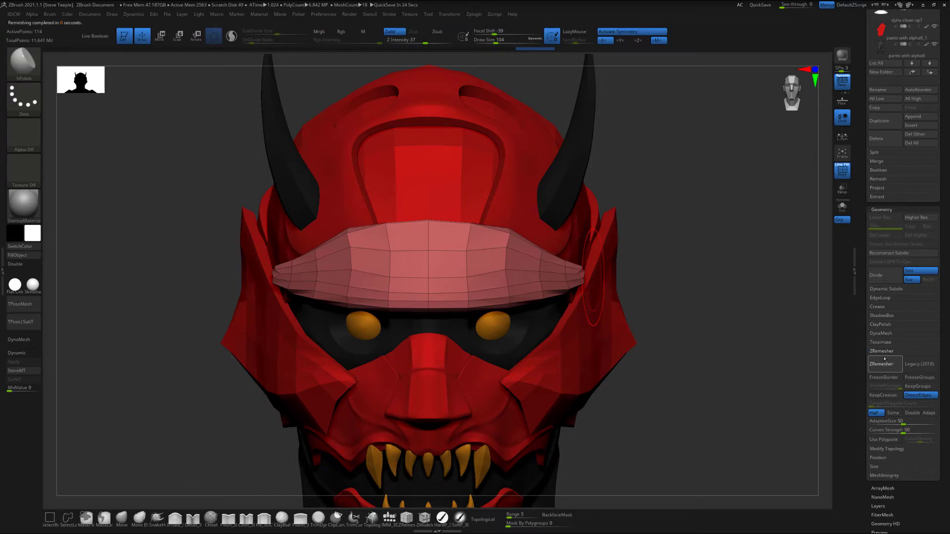
{"action": "left_click", "coordinate": [885, 358]}
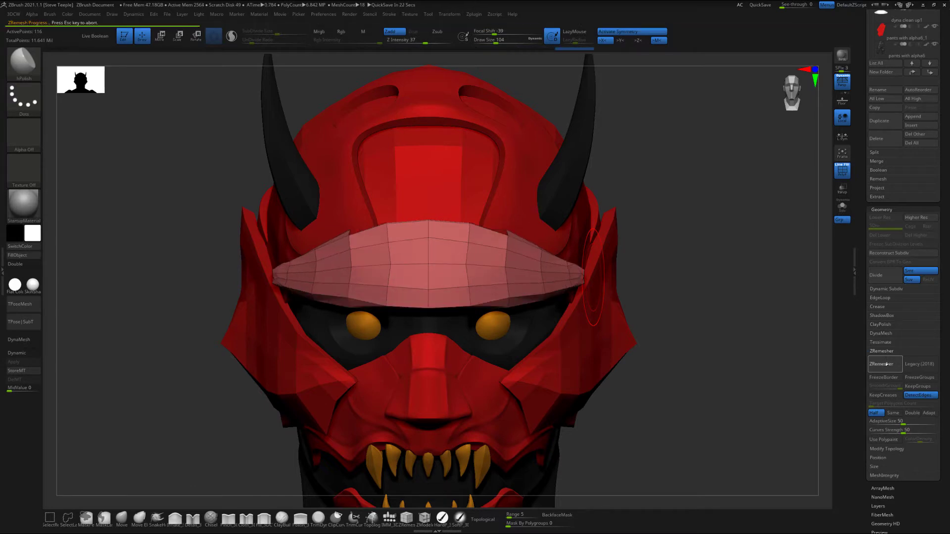
Step: Select the dyna clean up1 subtool and compare its surface with and without the wireframe
{"action": "mouse_move", "coordinate": [692, 283]}
{"action": "left_mouse_down"}
{"action": "mouse_move", "coordinate": [690, 328]}
{"action": "mouse_move", "coordinate": [700, 291]}
{"action": "left_mouse_up"}
{"action": "left_click_drag", "start_coordinate": [890, 81], "coordinate": [891, 315]}
{"action": "left_click", "coordinate": [916, 253]}
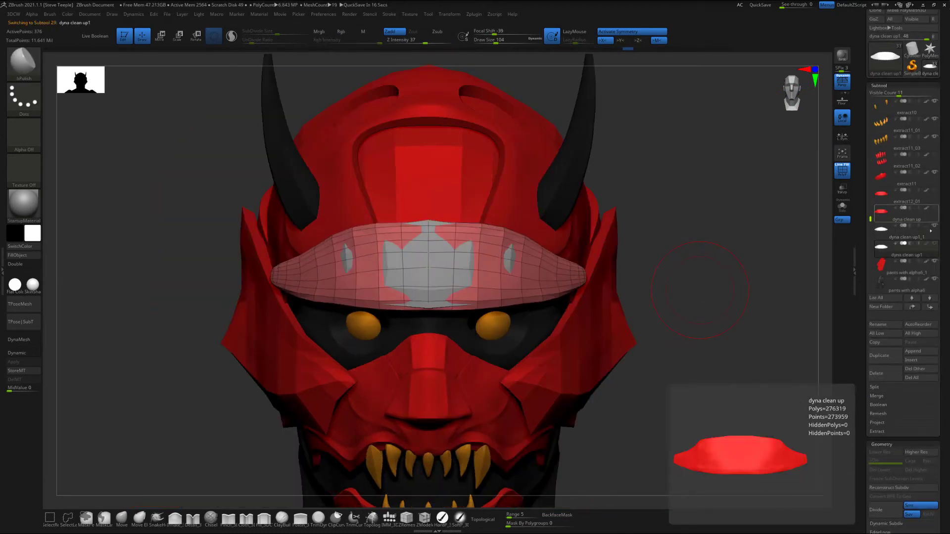
{"action": "left_click_drag", "start_coordinate": [720, 260], "coordinate": [473, 421]}
{"action": "key", "text": "shift+f"}
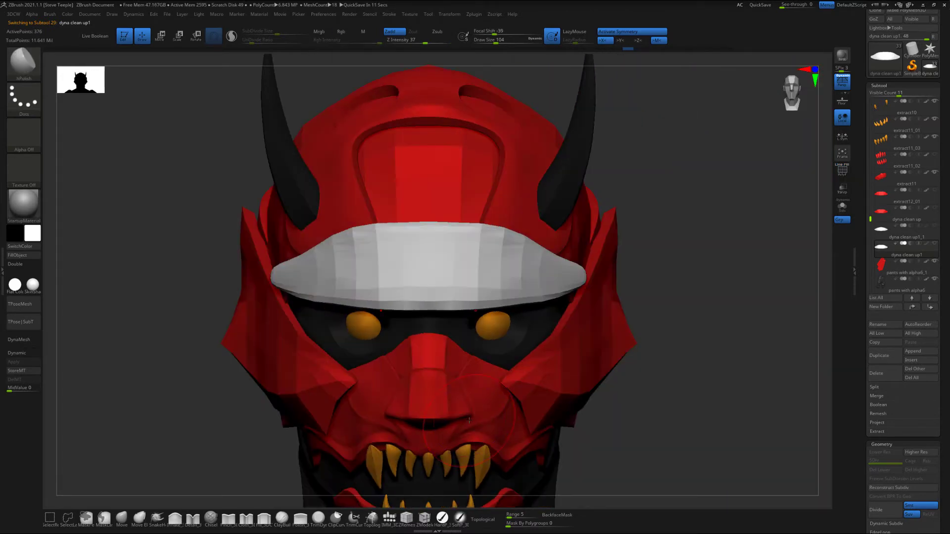
{"action": "key", "text": "shift+f"}
Step: Switch back to the original high-density dyna clean up subtool and view it without the wireframe
{"action": "left_click_drag", "start_coordinate": [683, 351], "coordinate": [677, 333], "text": "alt"}
{"action": "left_click", "coordinate": [923, 224]}
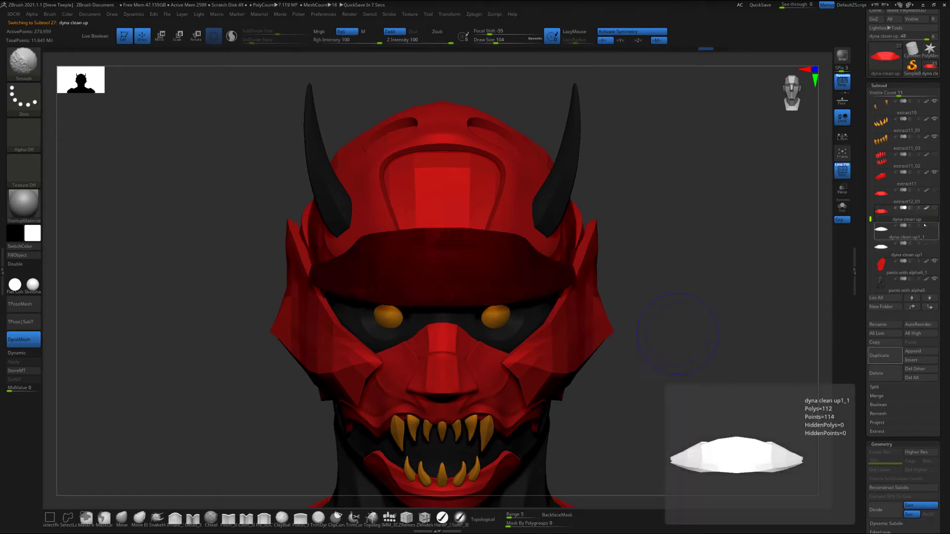
{"action": "mouse_move", "coordinate": [713, 341]}
{"action": "left_mouse_down"}
{"action": "mouse_move", "coordinate": [721, 339]}
{"action": "mouse_move", "coordinate": [711, 349]}
{"action": "left_mouse_up"}
{"action": "mouse_move", "coordinate": [902, 249]}
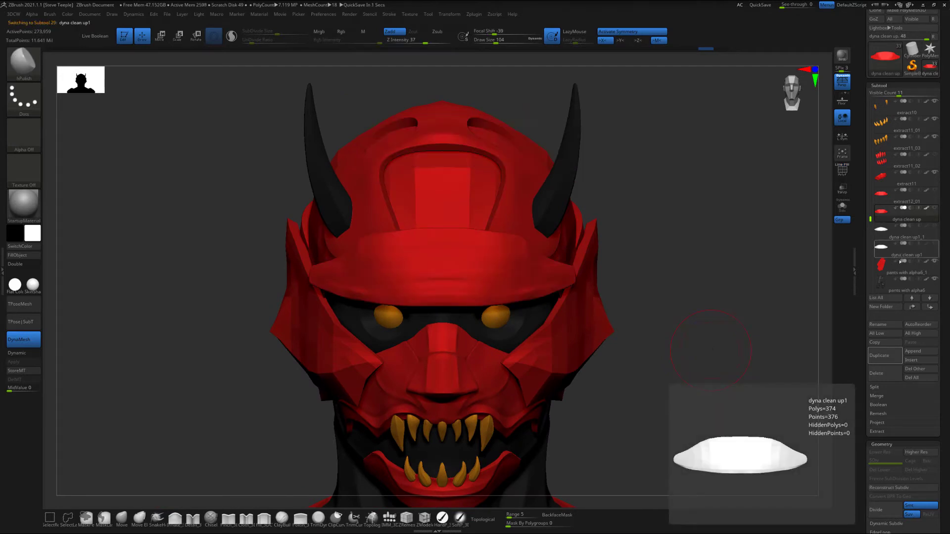
Step: Select the low-poly dyna clean up1 subtool, show its wireframe and isolate it from the rest of the character
{"action": "left_click", "coordinate": [900, 253]}
{"action": "key", "text": "shift+f"}
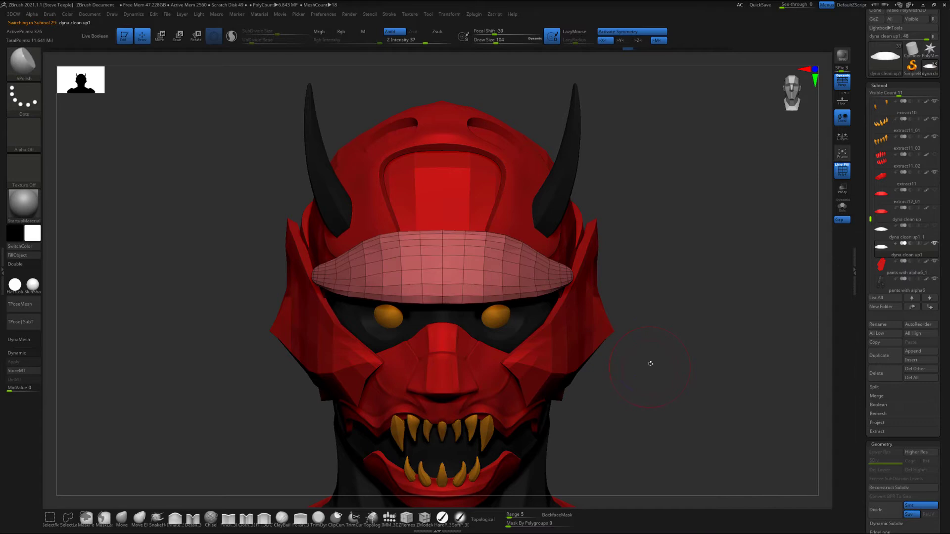
{"action": "key", "text": "shift+f"}
{"action": "key", "text": "shift+f"}
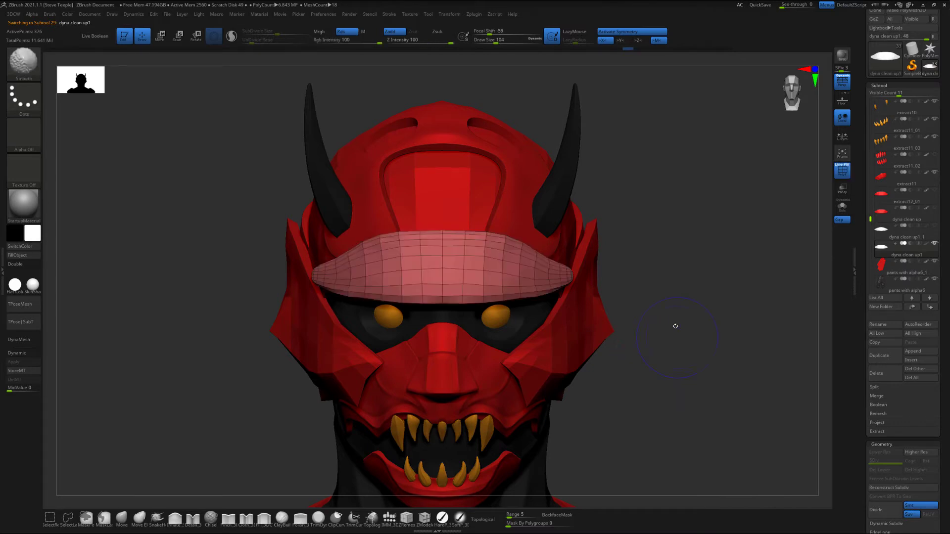
{"action": "mouse_move", "coordinate": [695, 357]}
{"action": "left_mouse_down"}
{"action": "mouse_move", "coordinate": [667, 354]}
{"action": "mouse_move", "coordinate": [685, 342]}
{"action": "left_mouse_up"}
{"action": "left_click", "coordinate": [842, 207]}
{"action": "left_click_drag", "start_coordinate": [623, 365], "coordinate": [644, 393]}
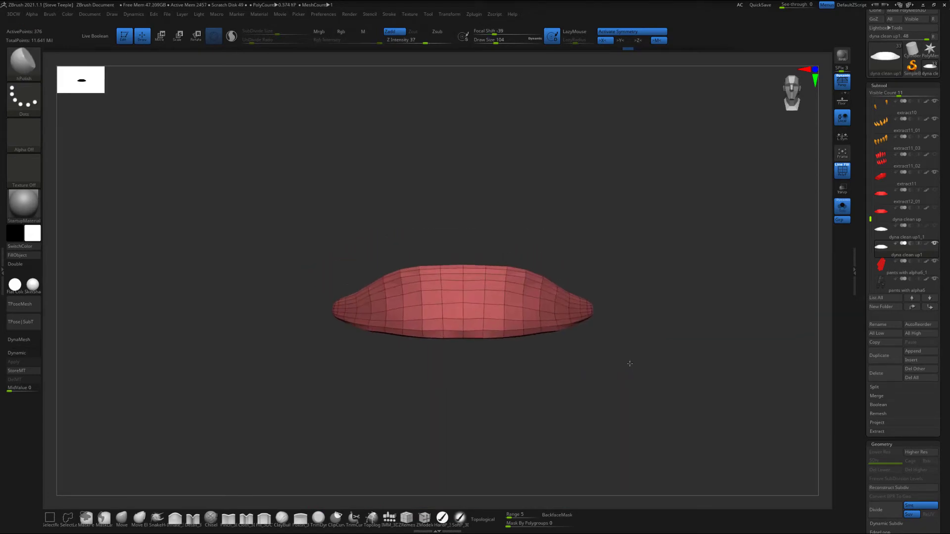
Step: Enlarge the brush to a draw size of 245 and smooth the brow guard's front surface and outline
{"action": "left_click_drag", "start_coordinate": [630, 364], "coordinate": [632, 375], "text": "alt"}
{"action": "key", "text": "space"}
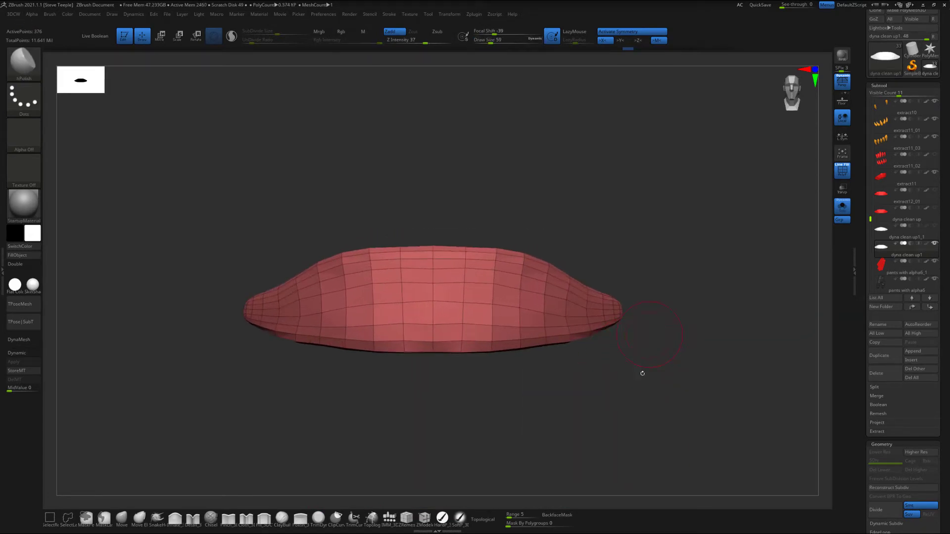
{"action": "key", "text": "space"}
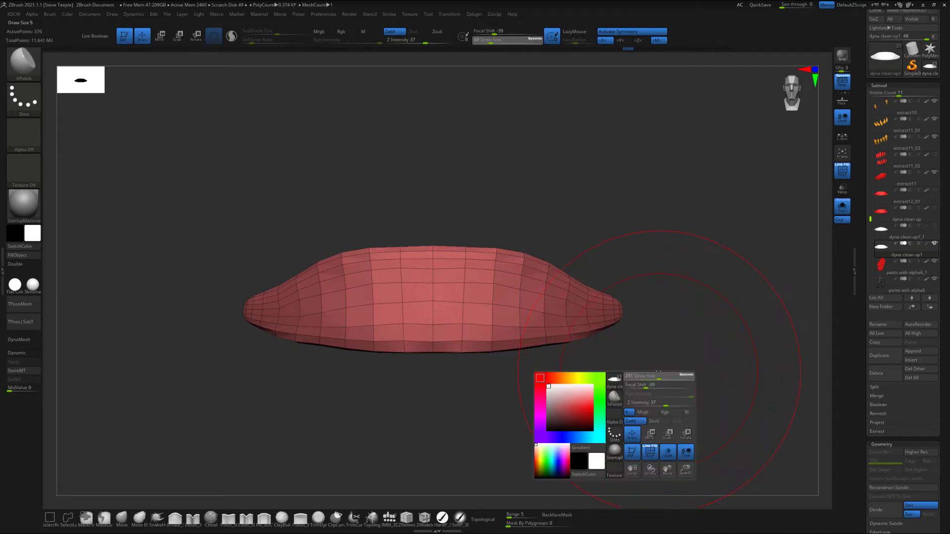
{"action": "left_click_drag", "start_coordinate": [658, 371], "coordinate": [656, 372]}
{"action": "key", "text": "shift"}
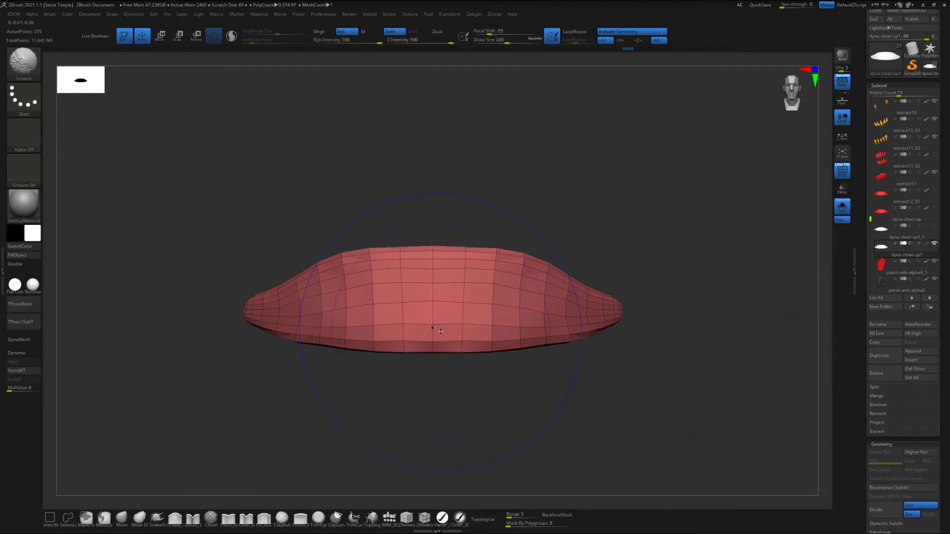
{"action": "left_click_drag", "start_coordinate": [446, 43], "coordinate": [438, 43]}
{"action": "mouse_move", "coordinate": [437, 342]}
{"action": "left_mouse_down", "text": "shift"}
{"action": "mouse_move", "coordinate": [471, 352]}
{"action": "mouse_move", "coordinate": [617, 333]}
{"action": "left_mouse_up", "text": "shift"}
{"action": "mouse_move", "coordinate": [551, 268]}
{"action": "left_mouse_down", "text": "shift"}
{"action": "mouse_move", "coordinate": [604, 284]}
{"action": "mouse_move", "coordinate": [625, 303]}
{"action": "left_mouse_up", "text": "shift"}
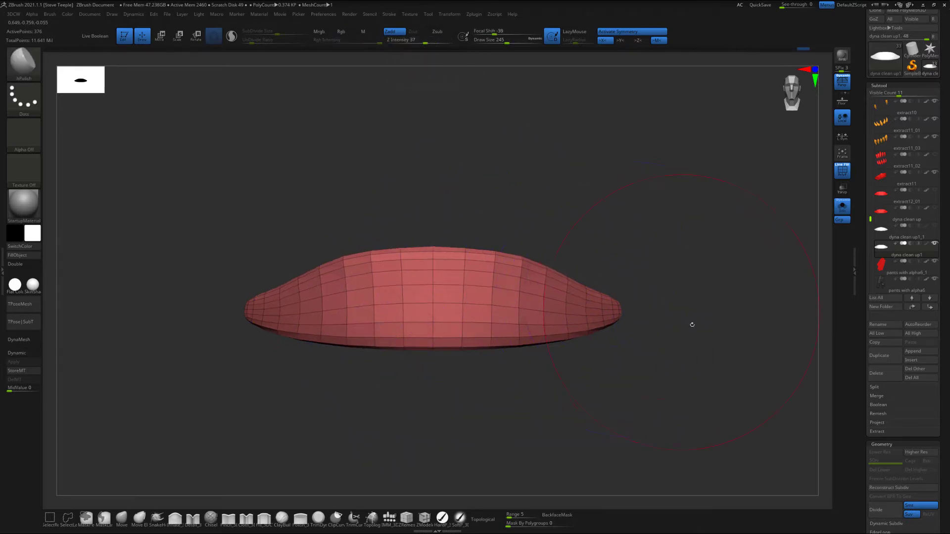
Step: Inflate the brow guard along its lower and upper rims with the Inflat brush
{"action": "mouse_move", "coordinate": [691, 324]}
{"action": "left_mouse_down"}
{"action": "mouse_move", "coordinate": [656, 351]}
{"action": "mouse_move", "coordinate": [544, 322]}
{"action": "mouse_move", "coordinate": [583, 333]}
{"action": "mouse_move", "coordinate": [566, 390]}
{"action": "mouse_move", "coordinate": [545, 391]}
{"action": "mouse_move", "coordinate": [567, 372]}
{"action": "left_mouse_up"}
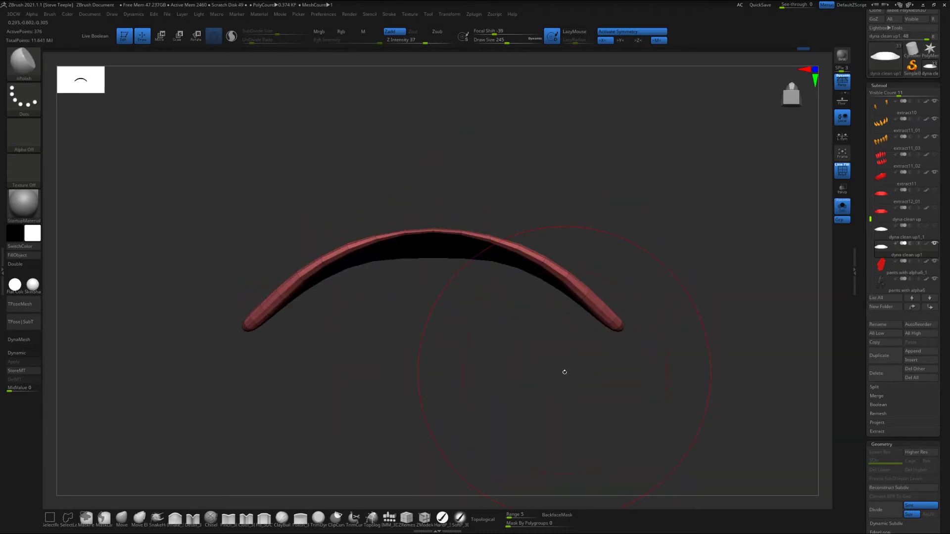
{"action": "key", "text": "b"}
{"action": "key", "text": "i"}
{"action": "key", "text": "n"}
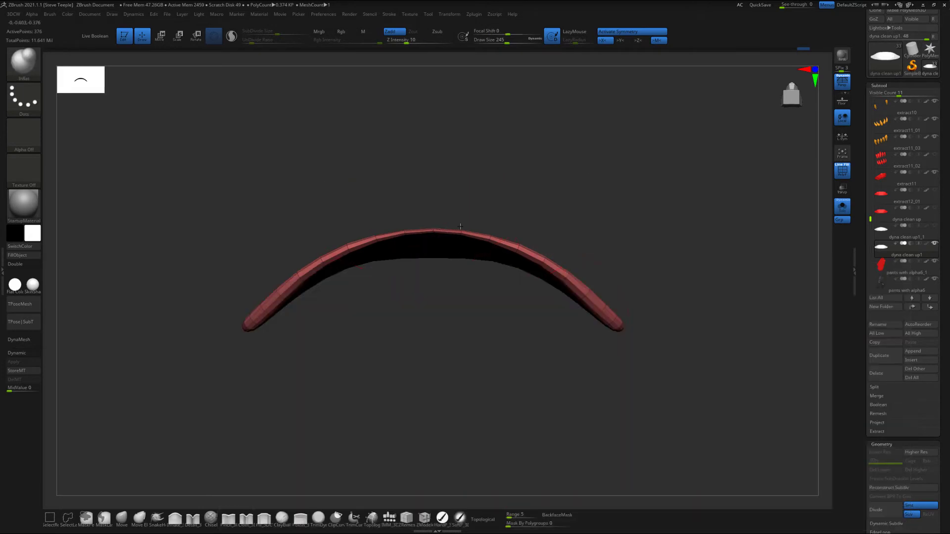
{"action": "left_click_drag", "start_coordinate": [460, 226], "coordinate": [523, 252]}
{"action": "mouse_move", "coordinate": [564, 282]}
{"action": "left_mouse_down"}
{"action": "mouse_move", "coordinate": [569, 275]}
{"action": "mouse_move", "coordinate": [581, 290]}
{"action": "left_mouse_up"}
{"action": "left_click_drag", "start_coordinate": [598, 235], "coordinate": [598, 454]}
{"action": "left_click_drag", "start_coordinate": [543, 372], "coordinate": [609, 328]}
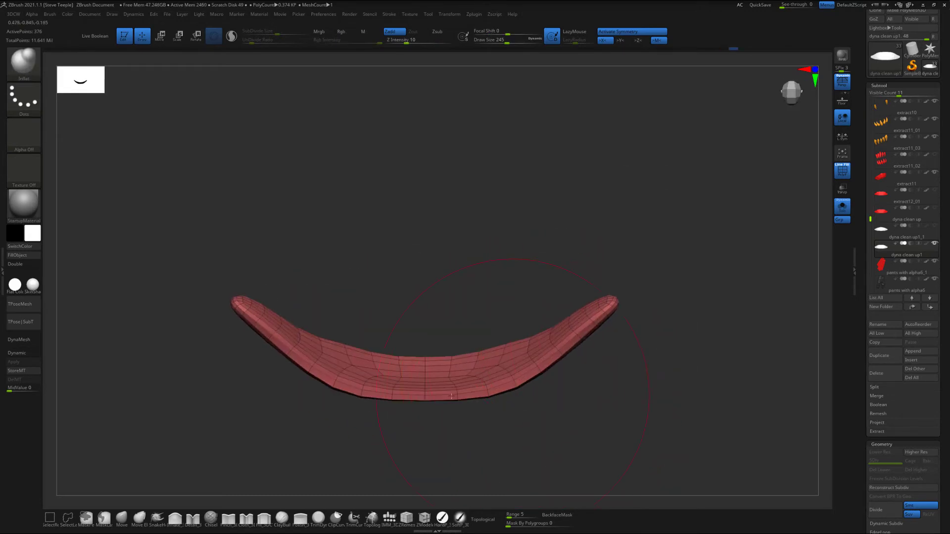
{"action": "left_click_drag", "start_coordinate": [451, 396], "coordinate": [456, 394]}
{"action": "left_click_drag", "start_coordinate": [588, 420], "coordinate": [584, 391]}
{"action": "mouse_move", "coordinate": [517, 393]}
{"action": "left_mouse_down"}
{"action": "mouse_move", "coordinate": [488, 396]}
{"action": "mouse_move", "coordinate": [658, 409]}
{"action": "mouse_move", "coordinate": [641, 269]}
{"action": "mouse_move", "coordinate": [638, 304]}
{"action": "mouse_move", "coordinate": [598, 349]}
{"action": "left_mouse_up"}
Step: Reduce the draw size to 149 and smooth the angular upper corners and front of the brow guard
{"action": "key", "text": "space"}
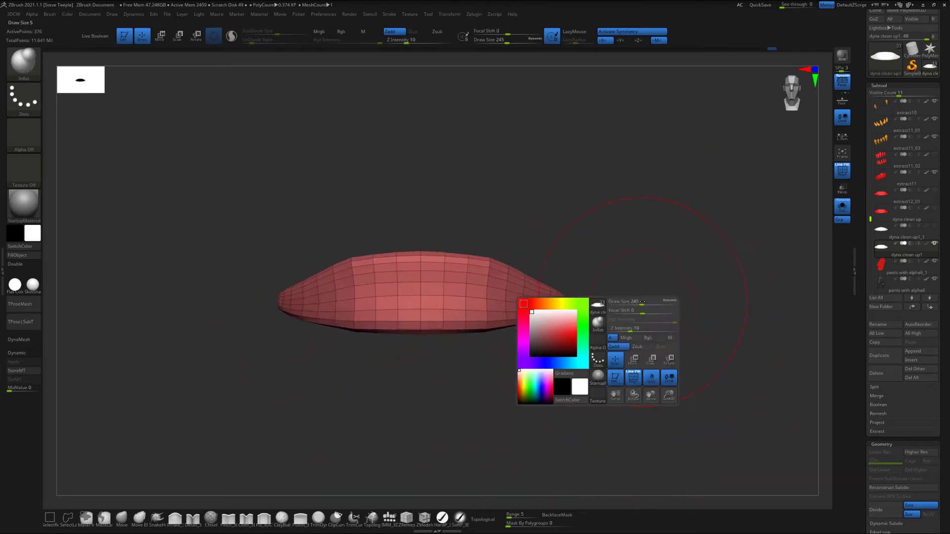
{"action": "left_click_drag", "start_coordinate": [641, 302], "coordinate": [635, 302]}
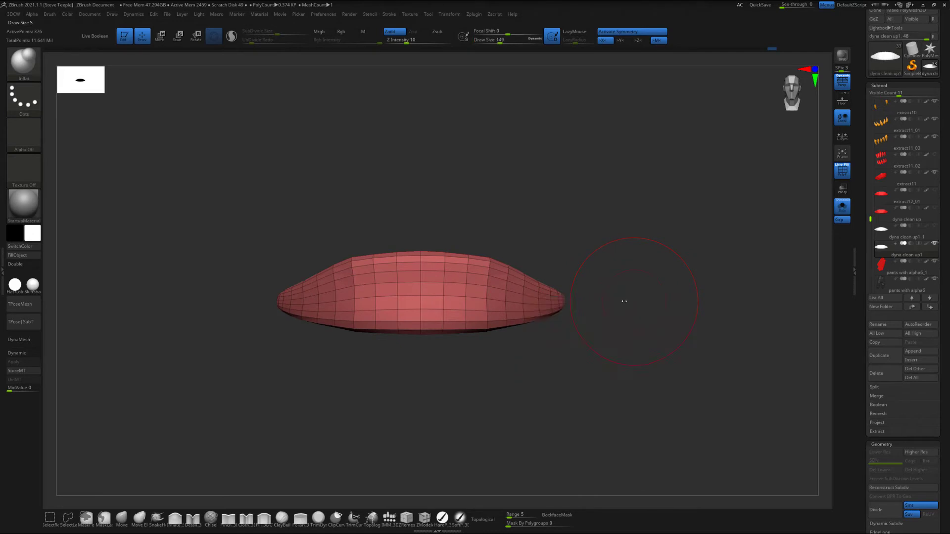
{"action": "mouse_move", "coordinate": [494, 269]}
{"action": "left_mouse_down", "text": "shift"}
{"action": "mouse_move", "coordinate": [488, 312]}
{"action": "mouse_move", "coordinate": [488, 289]}
{"action": "left_mouse_up", "text": "shift"}
{"action": "mouse_move", "coordinate": [602, 381]}
{"action": "left_mouse_down"}
{"action": "mouse_move", "coordinate": [559, 403]}
{"action": "mouse_move", "coordinate": [558, 323]}
{"action": "mouse_move", "coordinate": [572, 341]}
{"action": "mouse_move", "coordinate": [569, 376]}
{"action": "mouse_move", "coordinate": [506, 380]}
{"action": "left_mouse_up"}
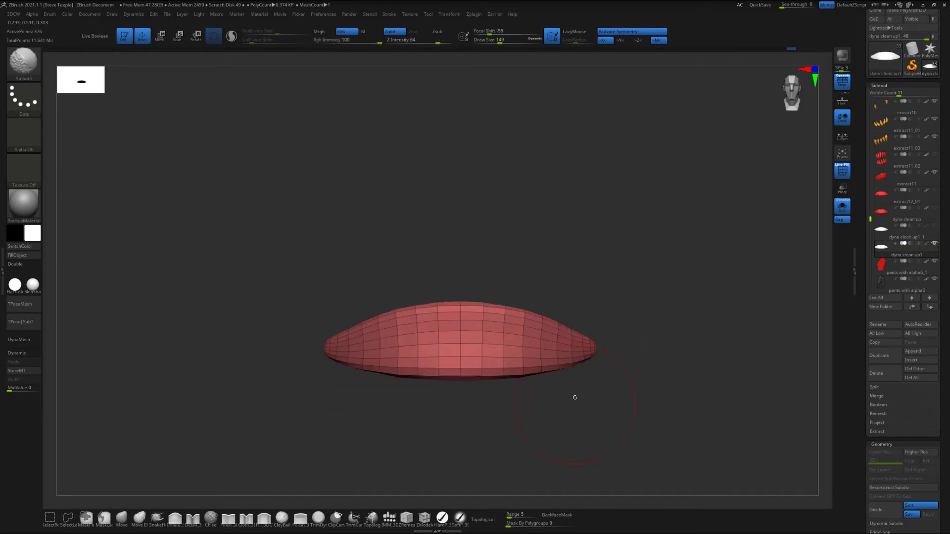
Step: Inspect the smoothed brow guard with the wireframe hidden and shown
{"action": "key", "text": "space"}
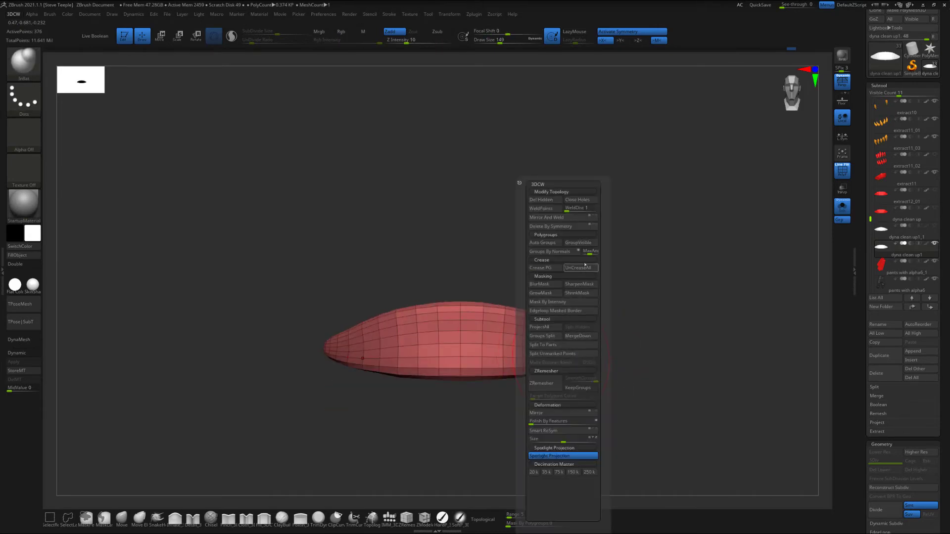
{"action": "key", "text": "shift+f"}
{"action": "left_click_drag", "start_coordinate": [643, 316], "coordinate": [672, 305], "text": "shift"}
{"action": "key", "text": "shift+f"}
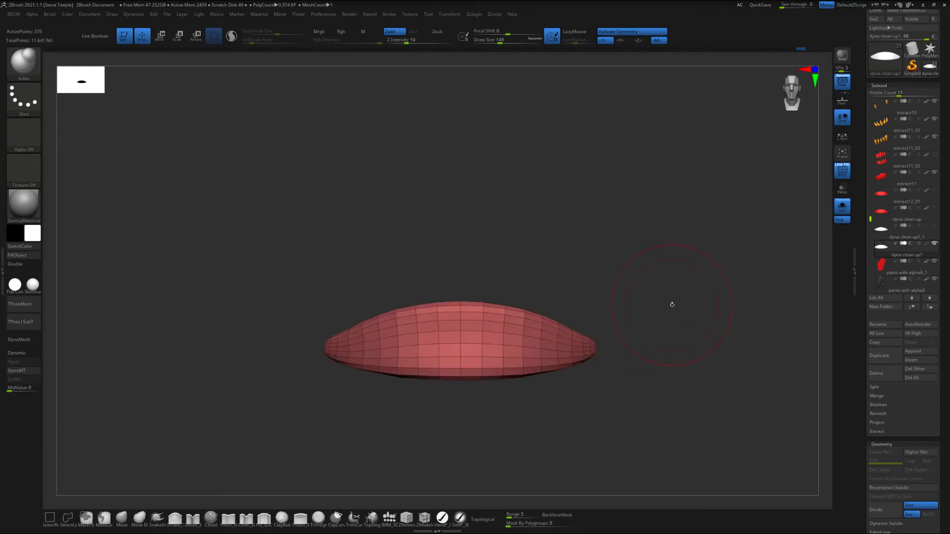
{"action": "left_click_drag", "start_coordinate": [671, 305], "coordinate": [584, 347]}
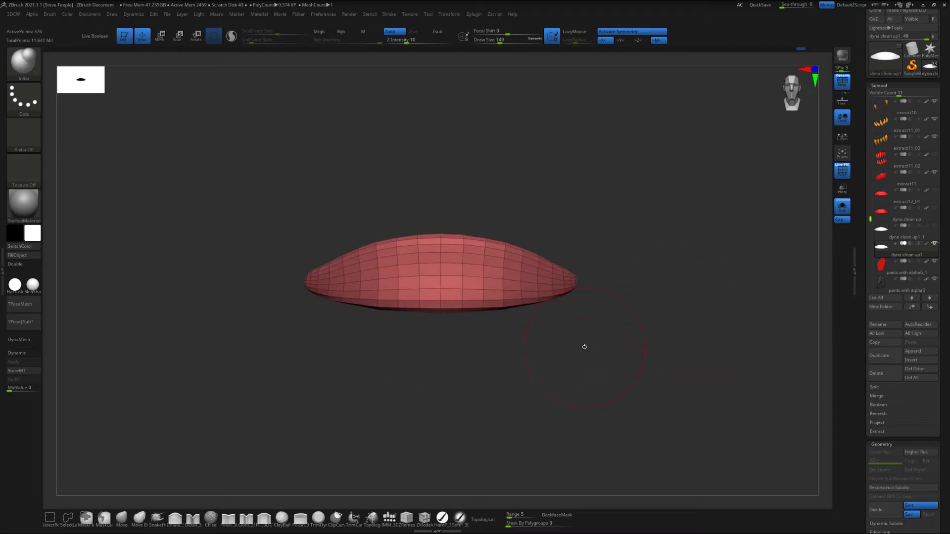
Step: Preview the brow guard with dynamic subdivision on and off, comparing the surfaces without the wireframe
{"action": "key", "text": "d"}
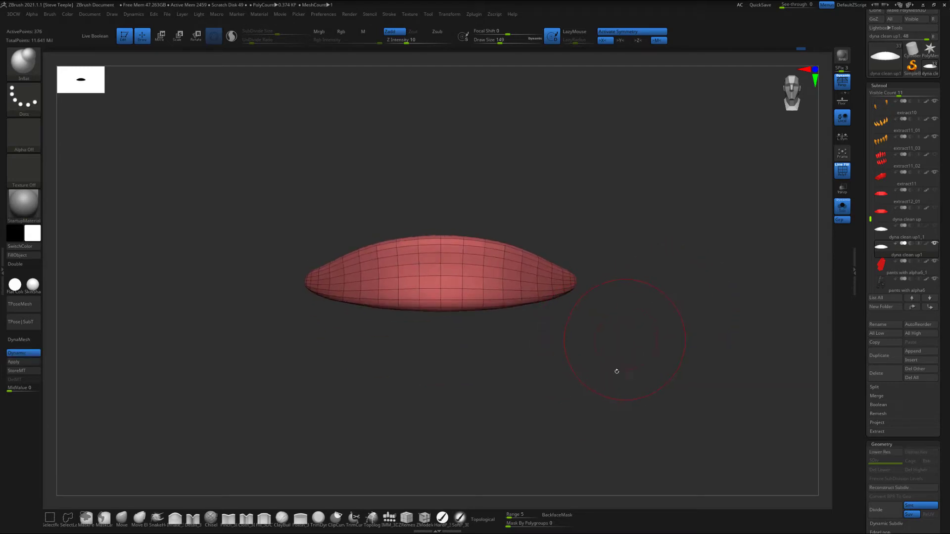
{"action": "key", "text": "shift+f"}
{"action": "mouse_move", "coordinate": [609, 346]}
{"action": "left_mouse_down"}
{"action": "mouse_move", "coordinate": [631, 352]}
{"action": "mouse_move", "coordinate": [598, 397]}
{"action": "mouse_move", "coordinate": [590, 361]}
{"action": "left_mouse_up"}
{"action": "key", "text": "space"}
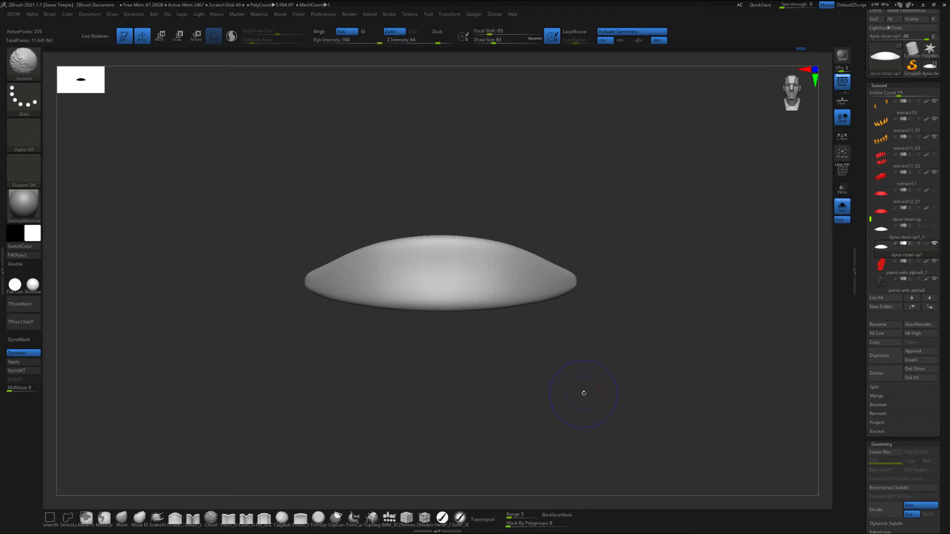
{"action": "key", "text": "shift+d"}
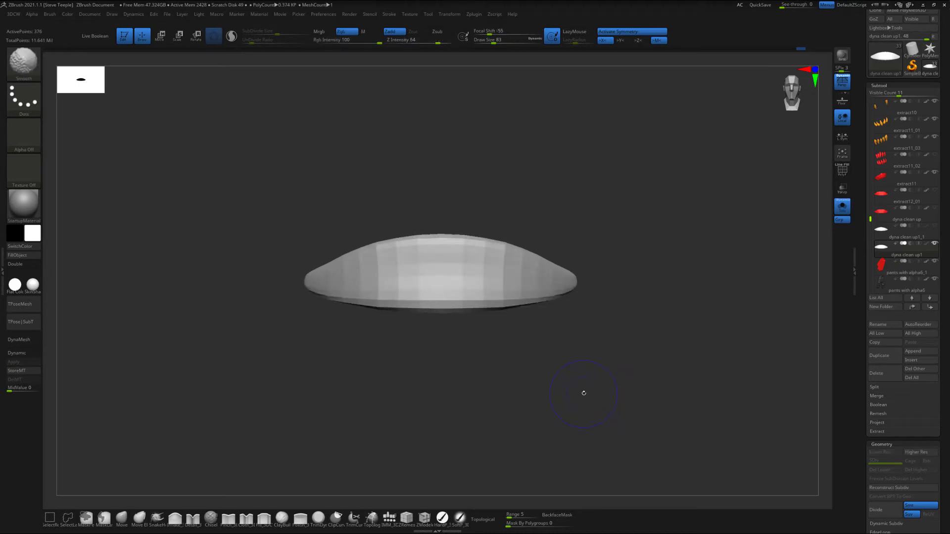
{"action": "key", "text": "d"}
{"action": "key", "text": "shift+d"}
{"action": "key", "text": "shift+f"}
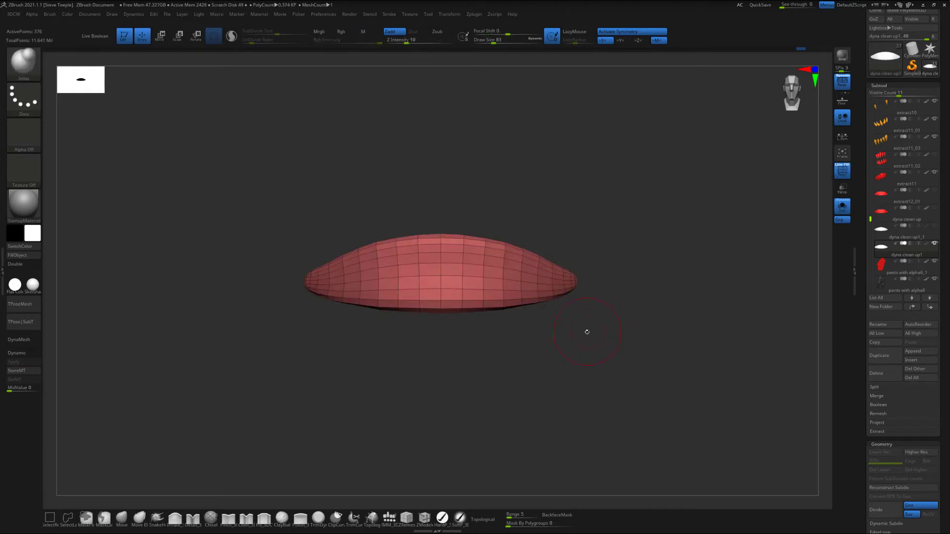
Step: Switch to the ZModeler brush with a smaller draw size and delete a horizontal edge loop from the upper front of the guard
{"action": "mouse_move", "coordinate": [585, 331]}
{"action": "left_mouse_down", "text": "alt"}
{"action": "mouse_move", "coordinate": [613, 368]}
{"action": "mouse_move", "coordinate": [591, 366]}
{"action": "left_mouse_up", "text": "alt"}
{"action": "key", "text": "space"}
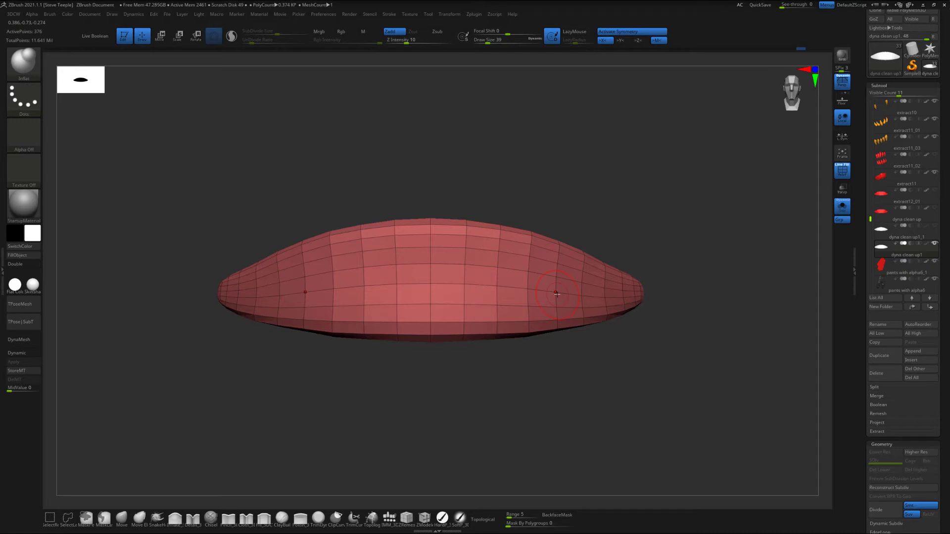
{"action": "left_click_drag", "start_coordinate": [646, 397], "coordinate": [634, 402]}
{"action": "key", "text": "b"}
{"action": "key", "text": "z"}
{"action": "key", "text": "m"}
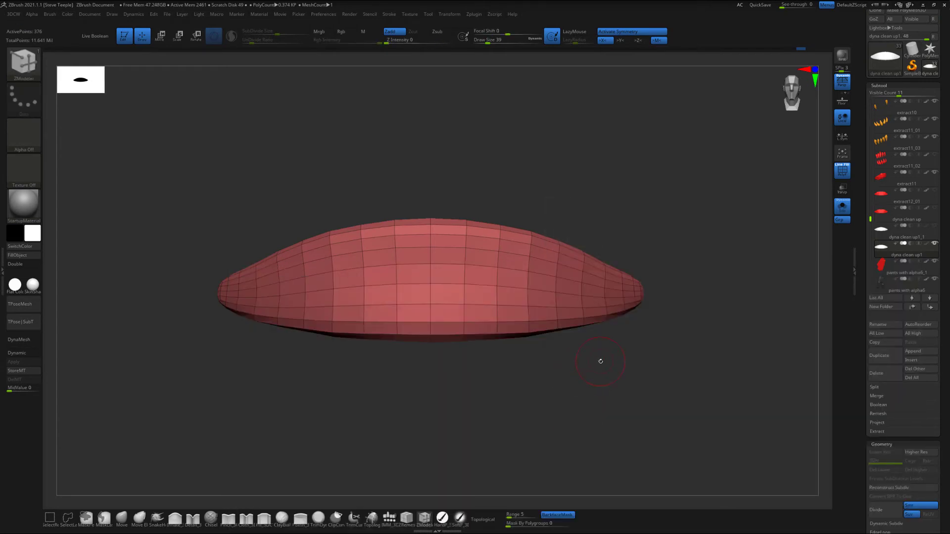
{"action": "key", "text": "space"}
{"action": "left_click_drag", "start_coordinate": [601, 361], "coordinate": [590, 360]}
{"action": "left_click", "coordinate": [529, 264], "text": "alt"}
{"action": "key", "text": "ctrl+z"}
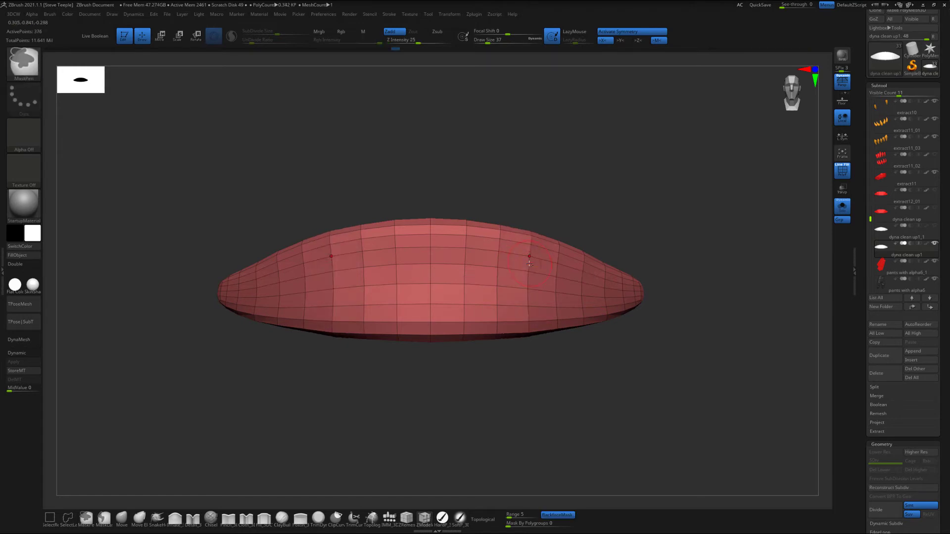
{"action": "left_click", "coordinate": [481, 251], "text": "alt"}
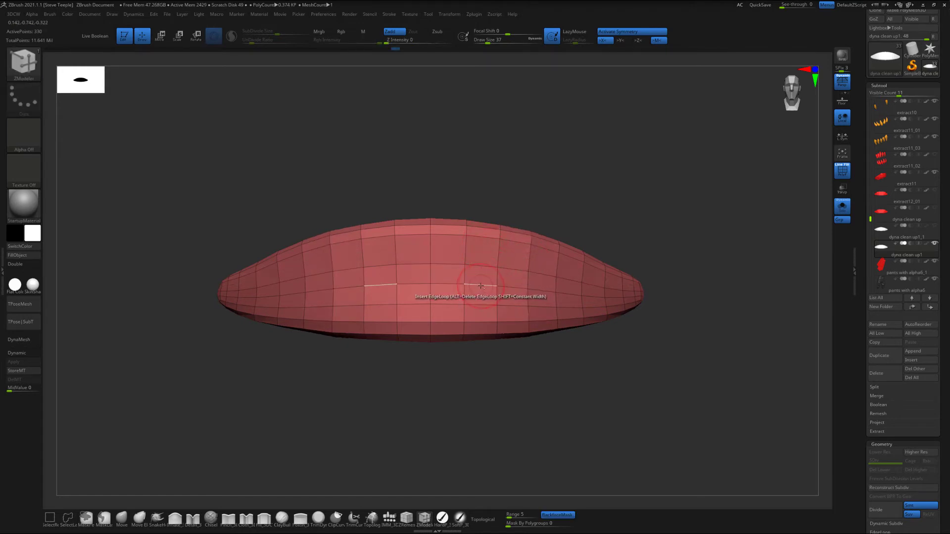
Step: Delete the remaining horizontal edge loops across the middle of the guard's front face
{"action": "left_click", "coordinate": [479, 327], "text": "alt"}
{"action": "left_click", "coordinate": [501, 278]}
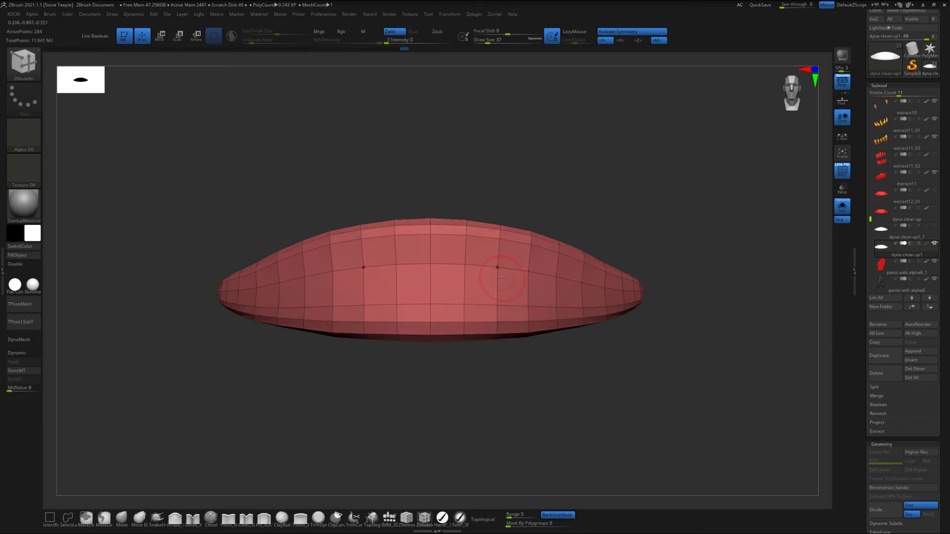
{"action": "left_click_drag", "start_coordinate": [581, 210], "coordinate": [576, 211]}
{"action": "left_click", "coordinate": [516, 270], "text": "alt"}
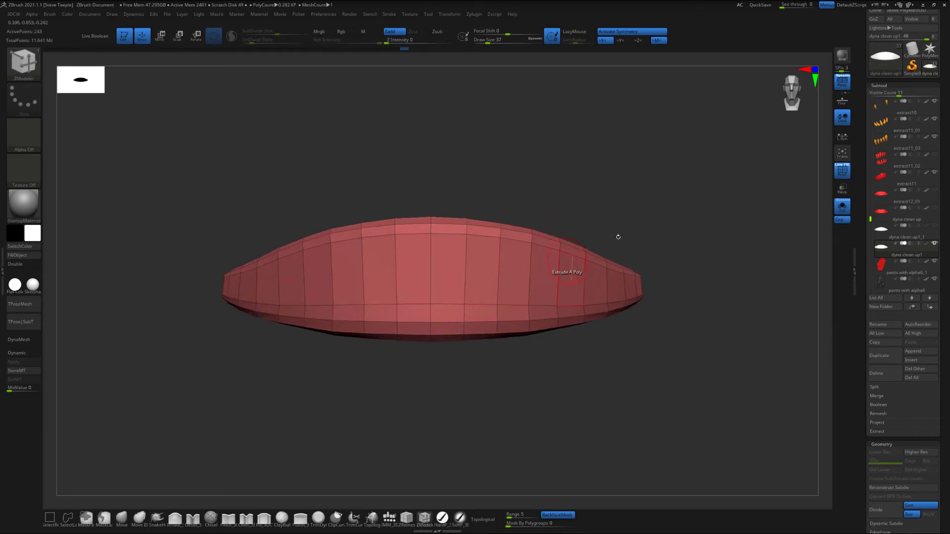
{"action": "mouse_move", "coordinate": [668, 226]}
{"action": "left_mouse_down"}
{"action": "mouse_move", "coordinate": [614, 221]}
{"action": "mouse_move", "coordinate": [660, 219]}
{"action": "left_mouse_up"}
{"action": "left_click", "coordinate": [539, 312], "text": "alt"}
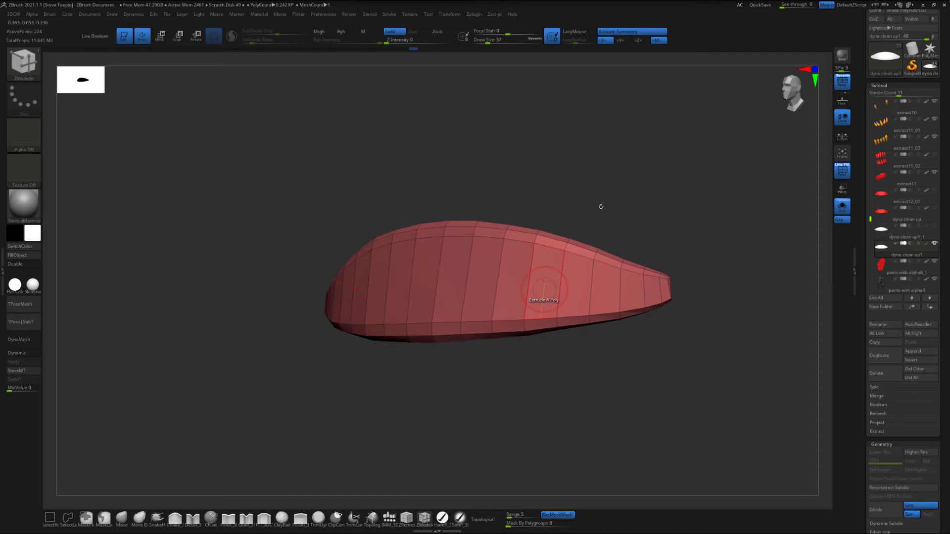
{"action": "left_click_drag", "start_coordinate": [601, 206], "coordinate": [630, 204], "text": "shift"}
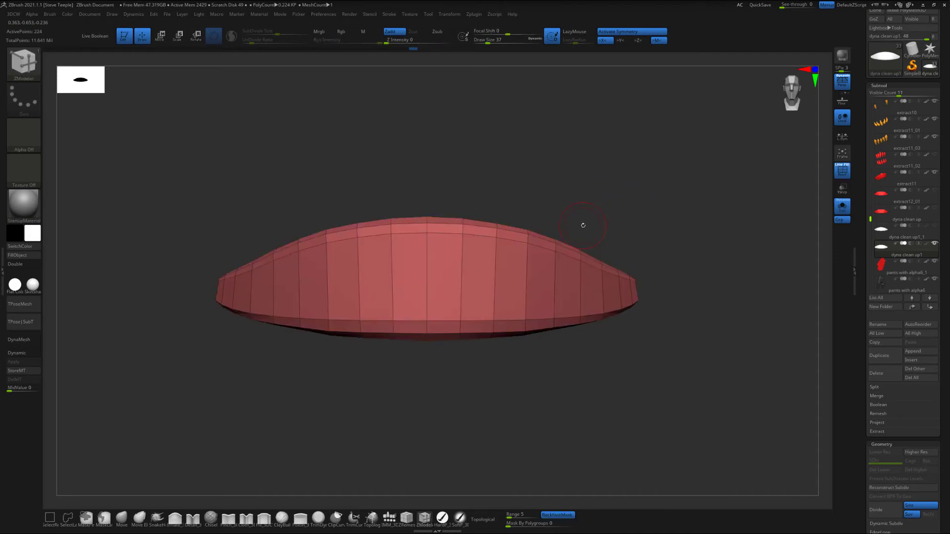
{"action": "left_click_drag", "start_coordinate": [582, 225], "coordinate": [572, 342]}
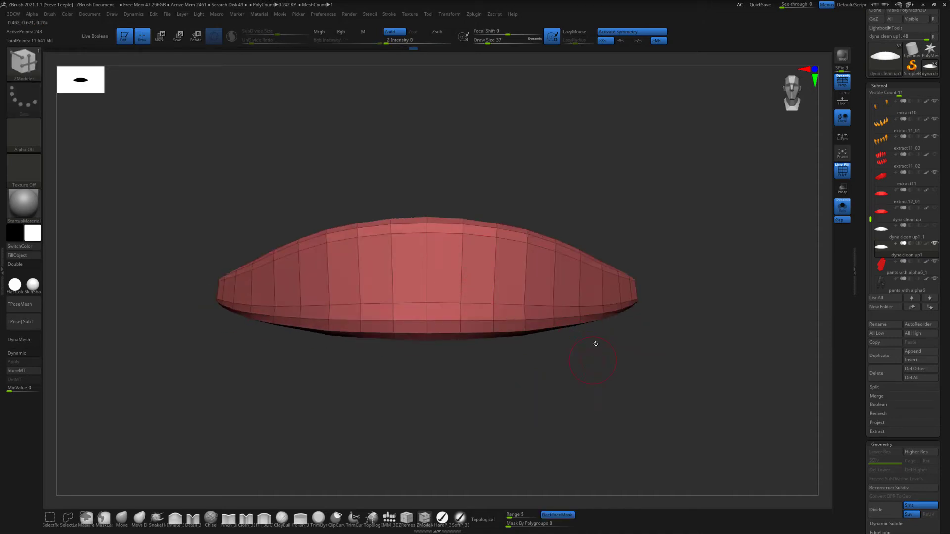
Step: Mark the polygons of the guard's inner back face and remove them with ZModeler's Delete polygon action
{"action": "left_click_drag", "start_coordinate": [642, 352], "coordinate": [615, 380]}
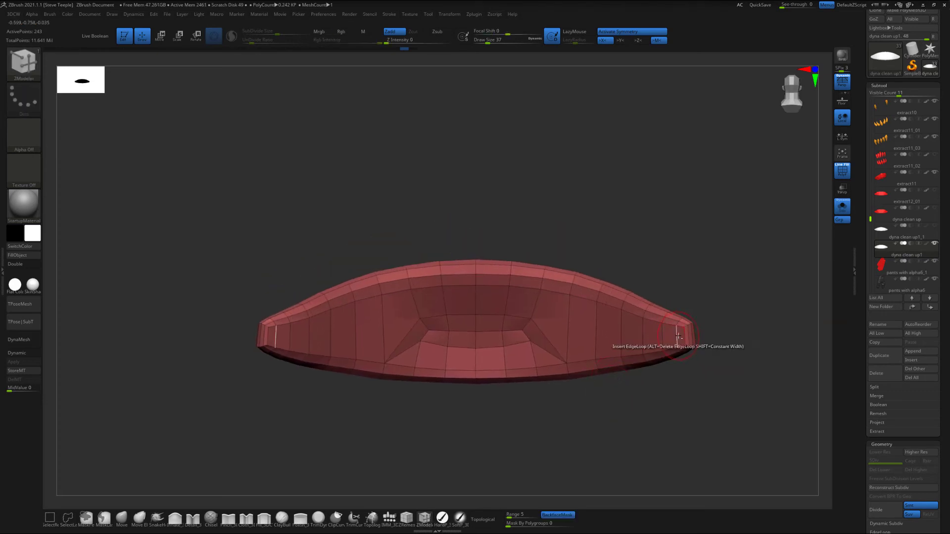
{"action": "mouse_move", "coordinate": [675, 338]}
{"action": "left_mouse_down"}
{"action": "mouse_move", "coordinate": [508, 336]}
{"action": "mouse_move", "coordinate": [522, 353]}
{"action": "mouse_move", "coordinate": [494, 355]}
{"action": "left_mouse_up"}
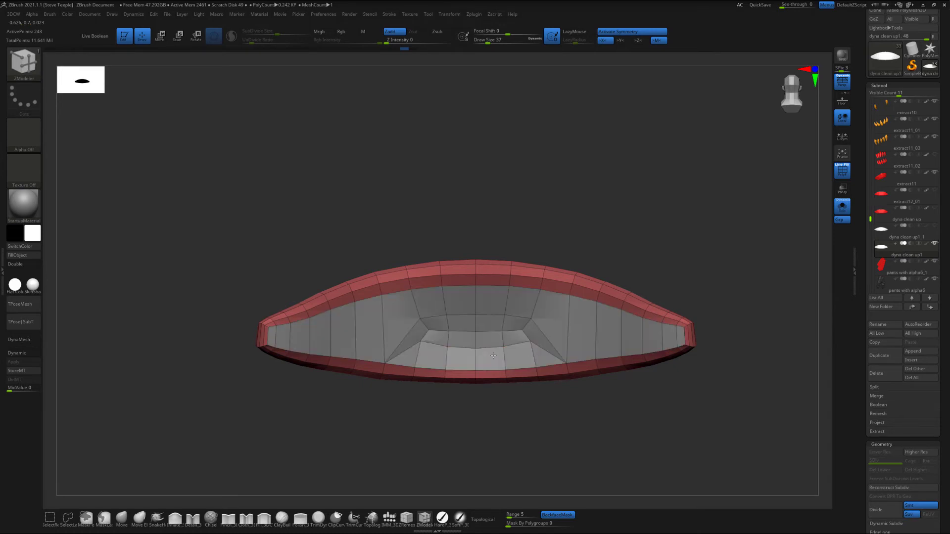
{"action": "key", "text": "space"}
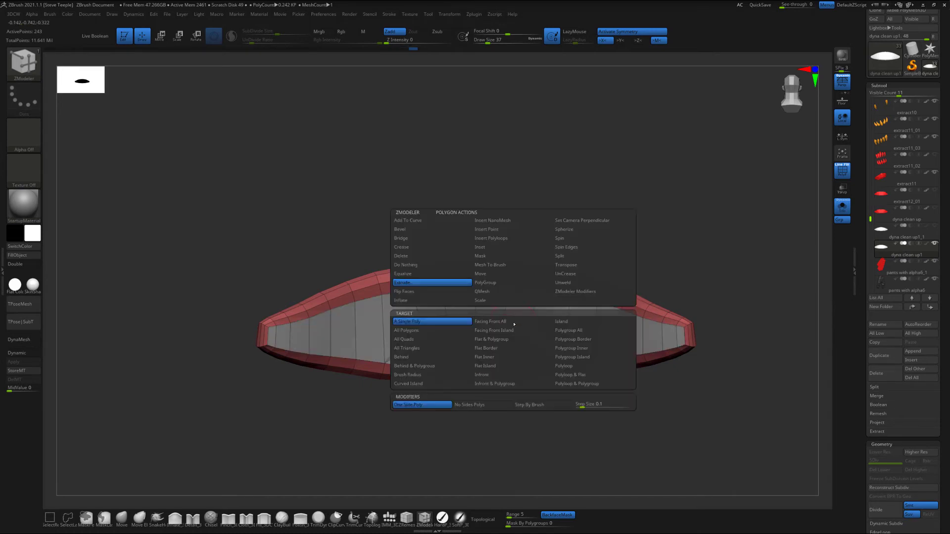
{"action": "left_click", "coordinate": [417, 257]}
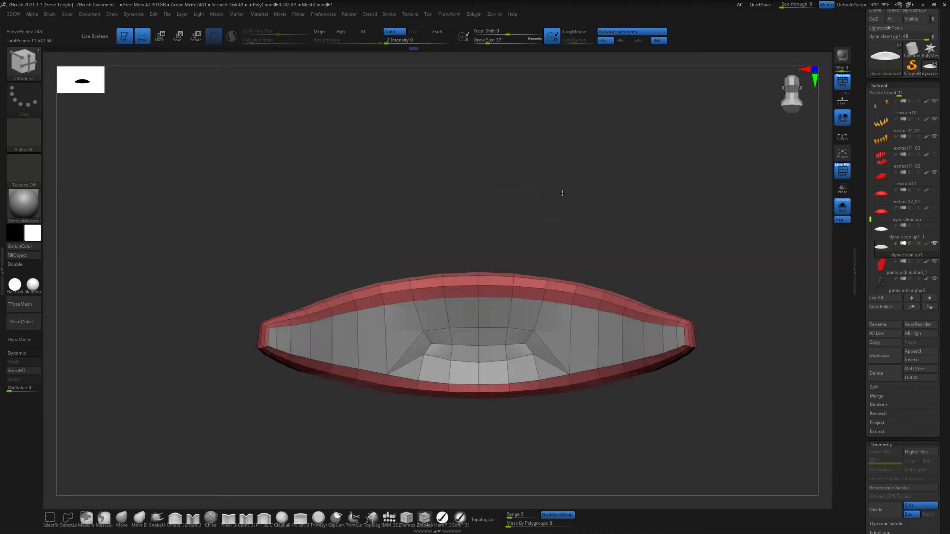
{"action": "left_click", "coordinate": [526, 366]}
{"action": "left_click_drag", "start_coordinate": [604, 261], "coordinate": [603, 293]}
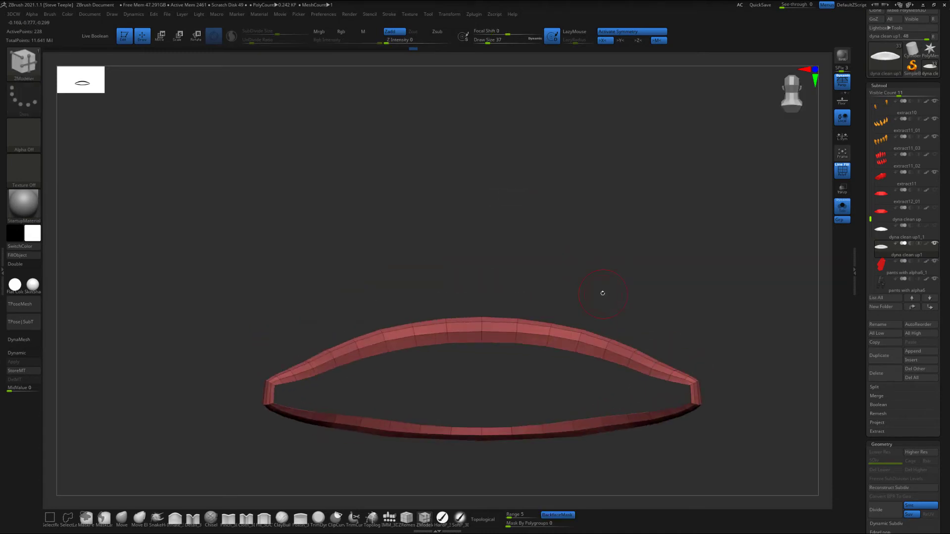
Step: Turn on double-sided display for the open-backed brow guard and hide the wireframe
{"action": "left_click", "coordinate": [24, 264]}
{"action": "left_click_drag", "start_coordinate": [625, 260], "coordinate": [689, 276]}
{"action": "key", "text": "shift+f"}
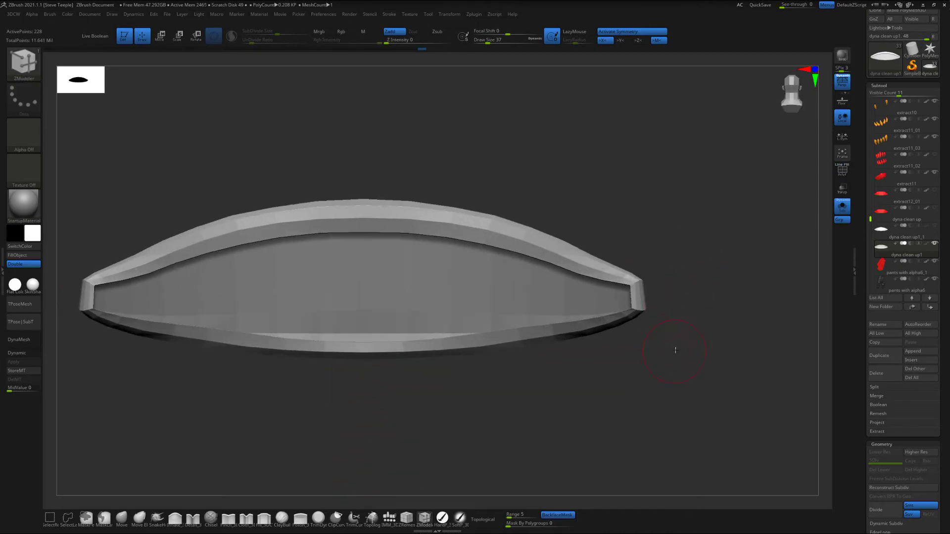
Step: Select the ZModeler brush with draw size 29 and show the wireframe on the guard's open back
{"action": "left_click_drag", "start_coordinate": [675, 350], "coordinate": [715, 350], "text": "alt"}
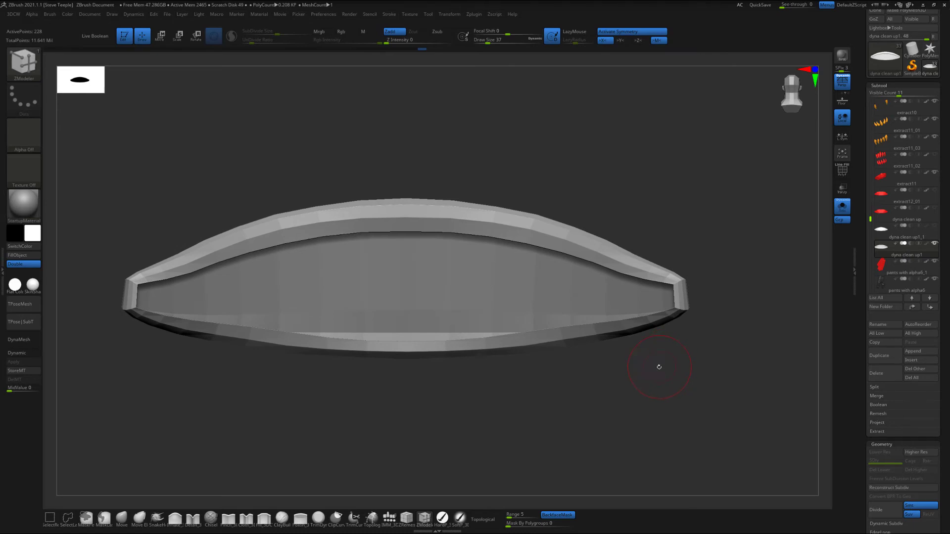
{"action": "key", "text": "b"}
{"action": "key", "text": "z"}
{"action": "key", "text": "m"}
{"action": "key", "text": "space"}
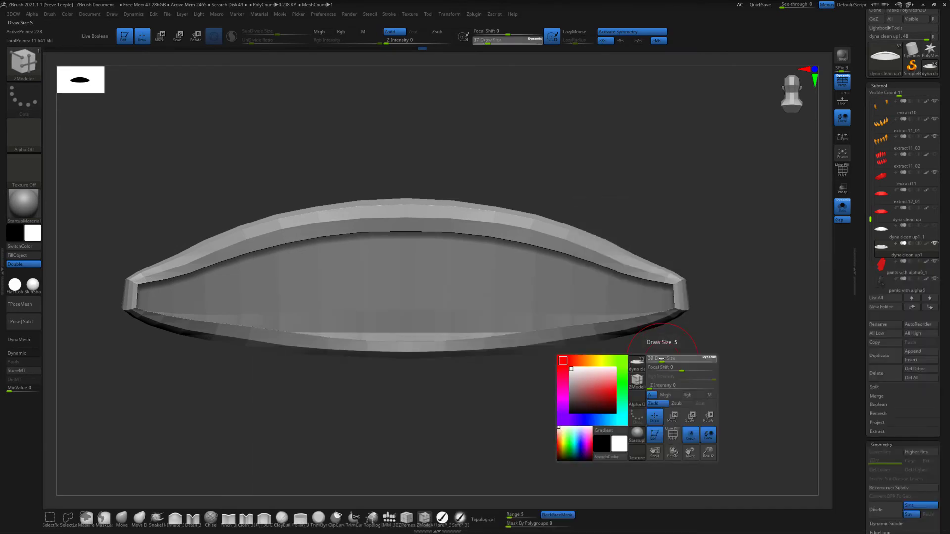
{"action": "left_click", "coordinate": [660, 360]}
{"action": "key", "text": "shift+f"}
{"action": "mouse_move", "coordinate": [655, 371]}
{"action": "left_mouse_down"}
{"action": "mouse_move", "coordinate": [661, 392]}
{"action": "mouse_move", "coordinate": [670, 364]}
{"action": "left_mouse_up"}
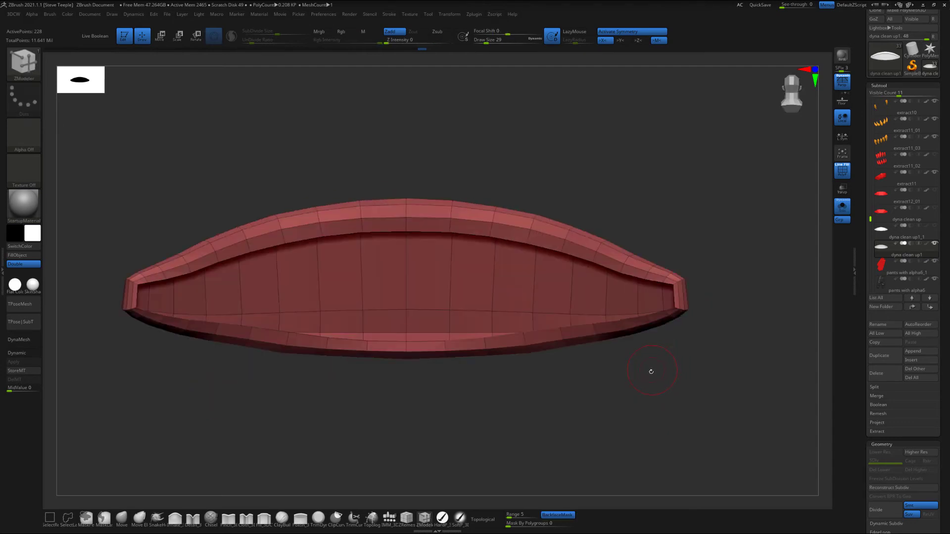
Step: Set ZModeler's edge action to Extrude and its polygon action to Do Nothing
{"action": "key", "text": "space"}
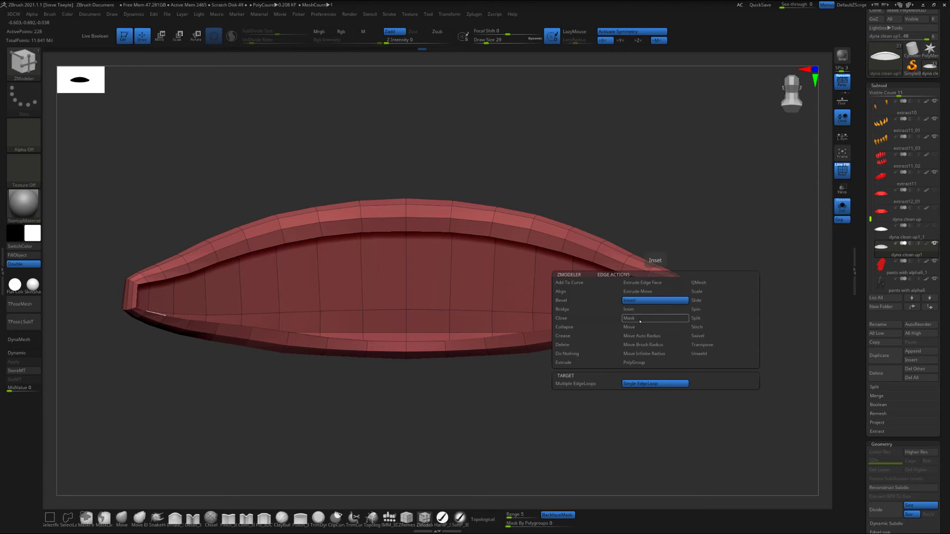
{"action": "left_click", "coordinate": [580, 362]}
{"action": "left_click_drag", "start_coordinate": [791, 328], "coordinate": [758, 338]}
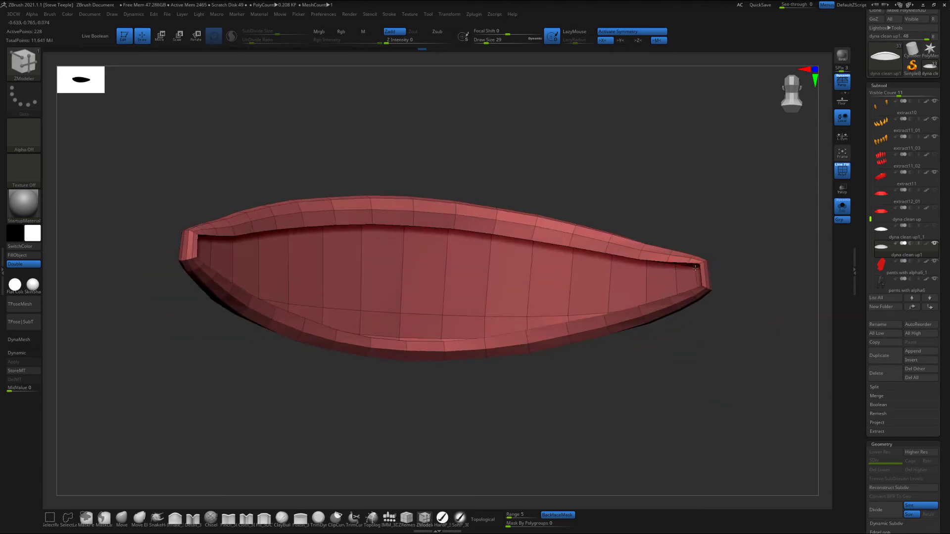
{"action": "key", "text": "space"}
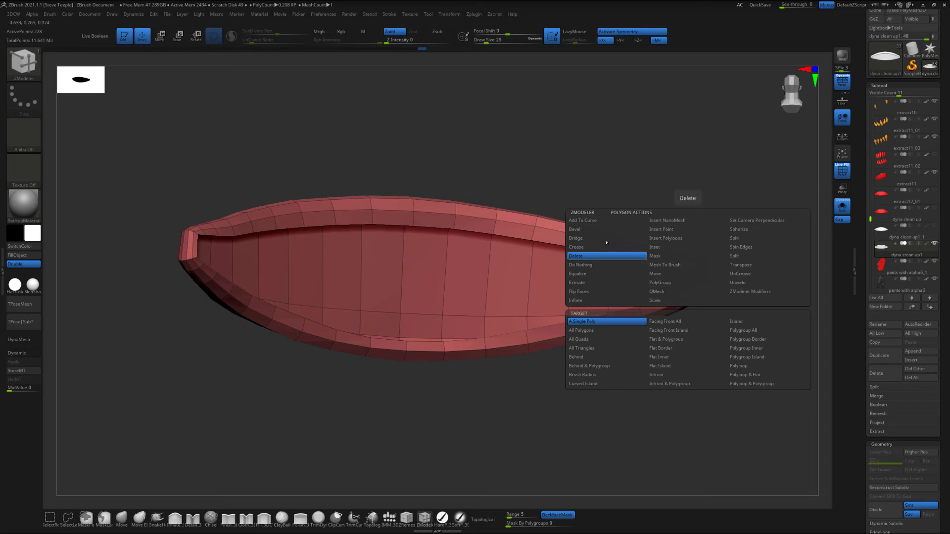
{"action": "left_click", "coordinate": [598, 266]}
{"action": "left_click_drag", "start_coordinate": [664, 364], "coordinate": [728, 349]}
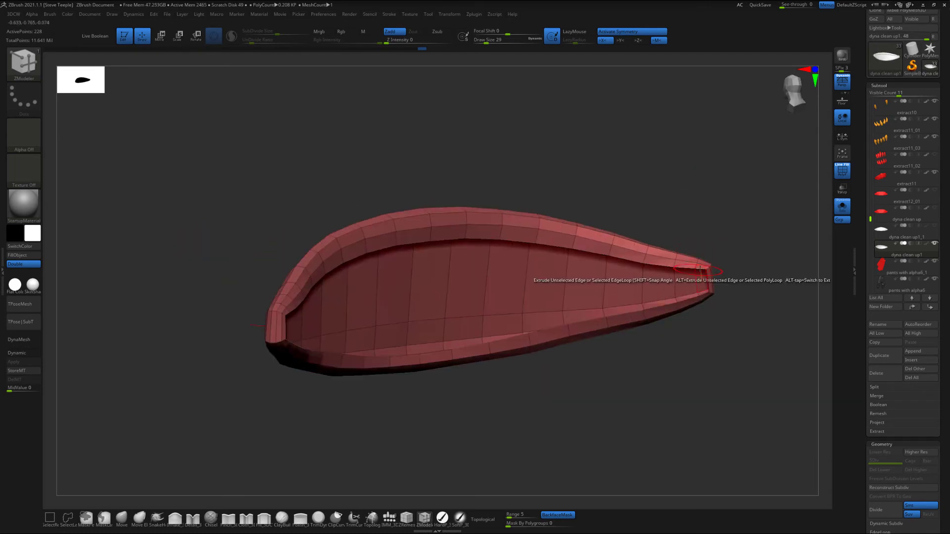
Step: Extrude edges across the open back from both narrow ends of the guard, filling the first strips with polygons
{"action": "left_click", "coordinate": [703, 294]}
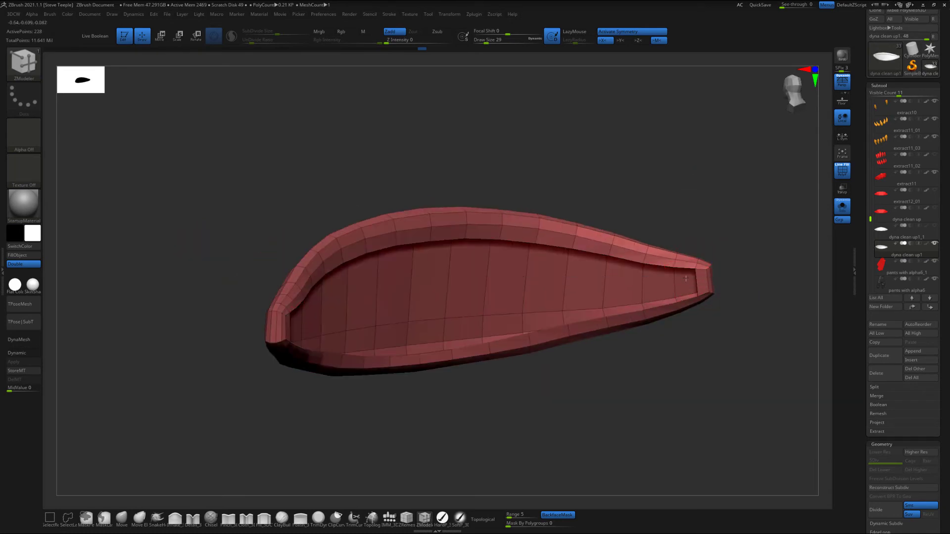
{"action": "left_click", "coordinate": [685, 281]}
{"action": "left_click", "coordinate": [686, 301]}
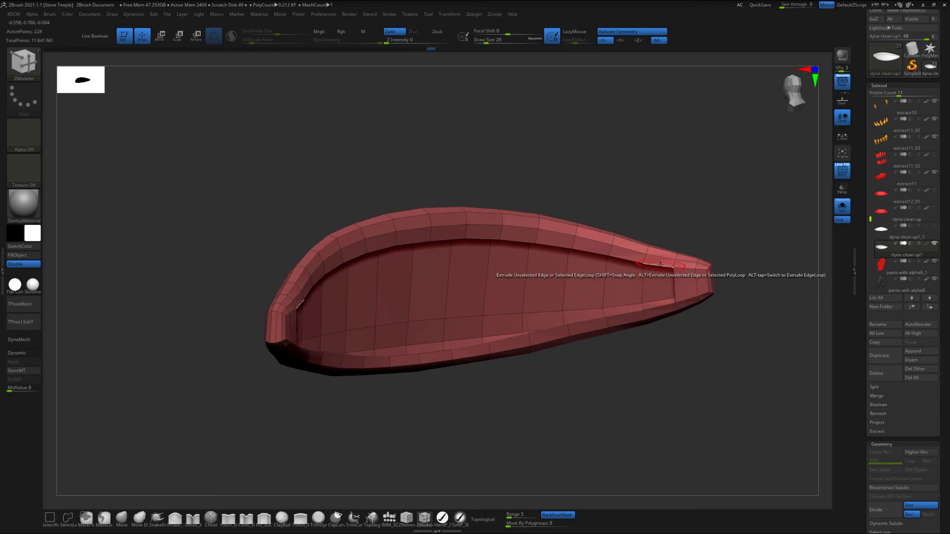
{"action": "left_click", "coordinate": [655, 266]}
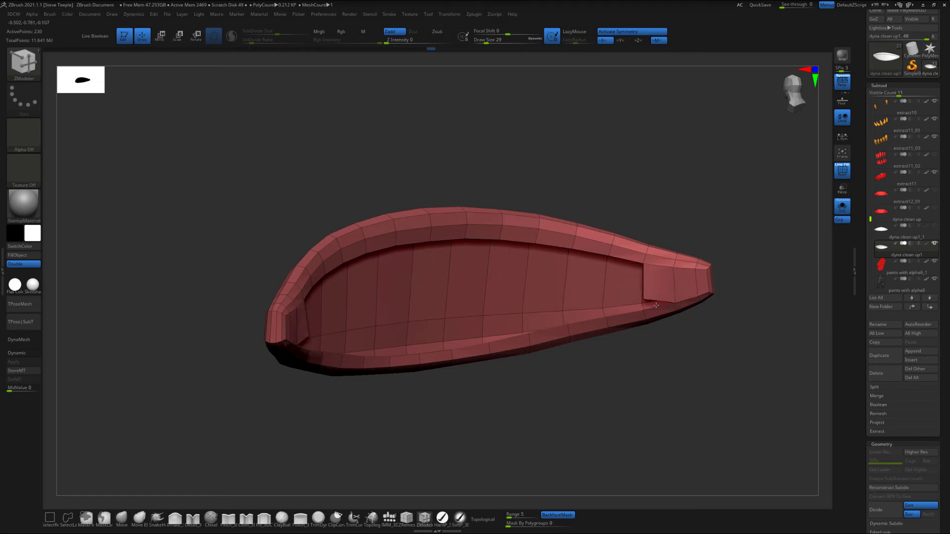
{"action": "left_click", "coordinate": [658, 303]}
Step: Continue extruding edges across the guard's back toward the centre until the opening is closed
{"action": "left_click_drag", "start_coordinate": [688, 233], "coordinate": [702, 223], "text": "shift"}
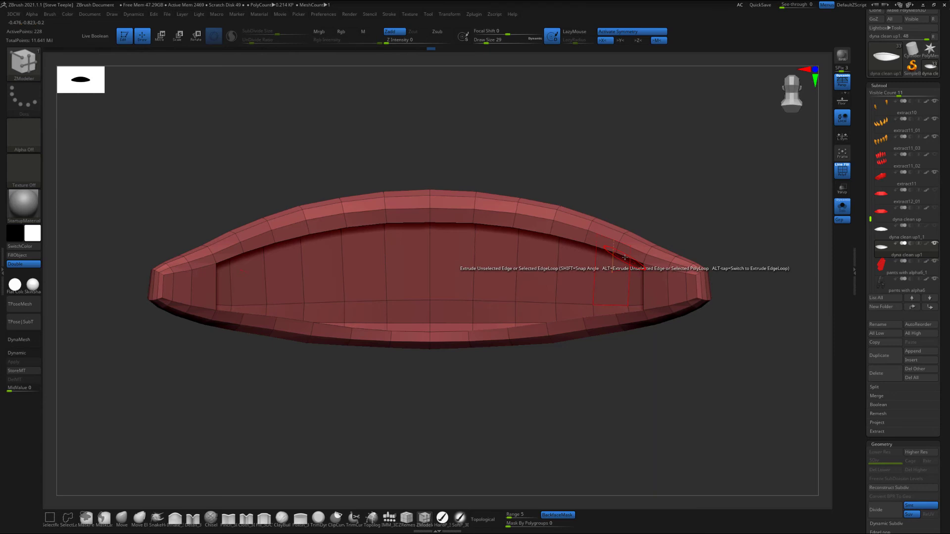
{"action": "right_click_drag", "start_coordinate": [626, 278], "coordinate": [673, 199]}
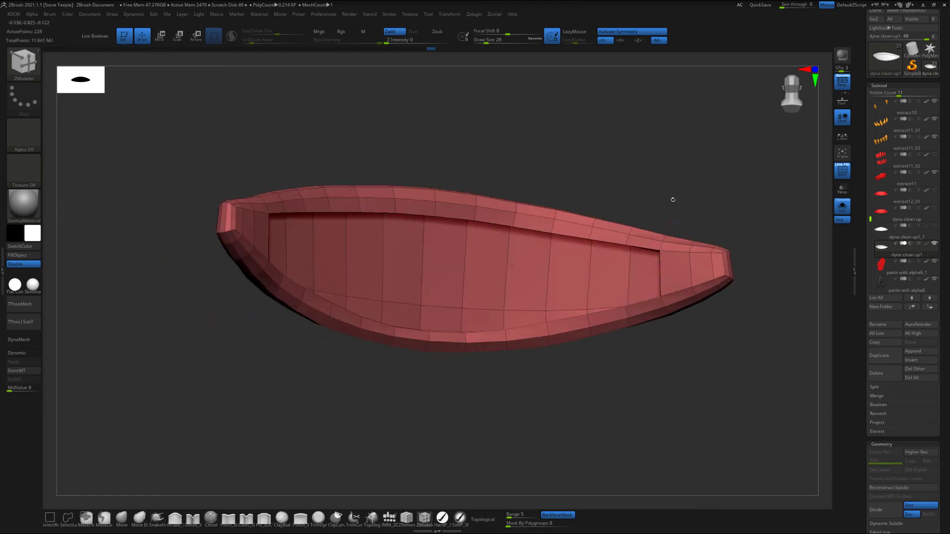
{"action": "right_click_drag", "start_coordinate": [641, 272], "coordinate": [613, 232]}
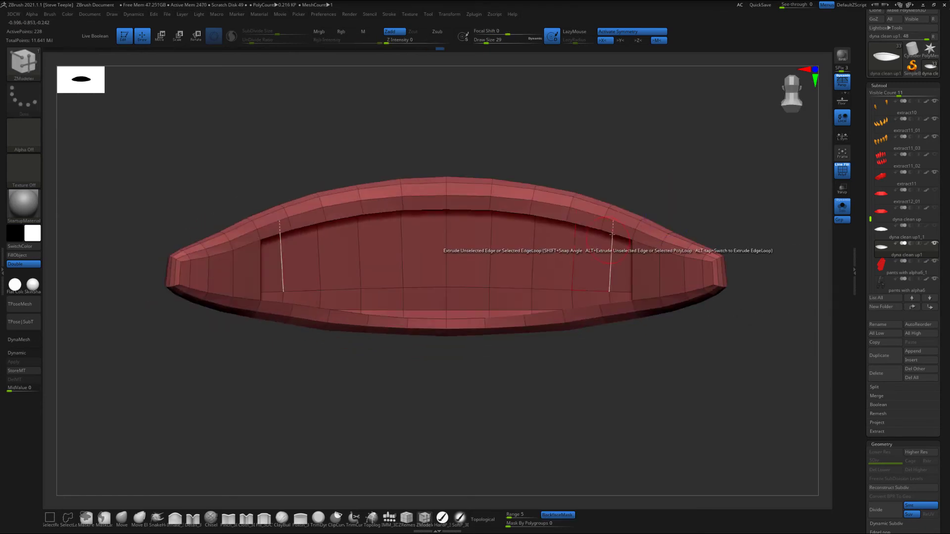
{"action": "left_click_drag", "start_coordinate": [613, 232], "coordinate": [498, 312]}
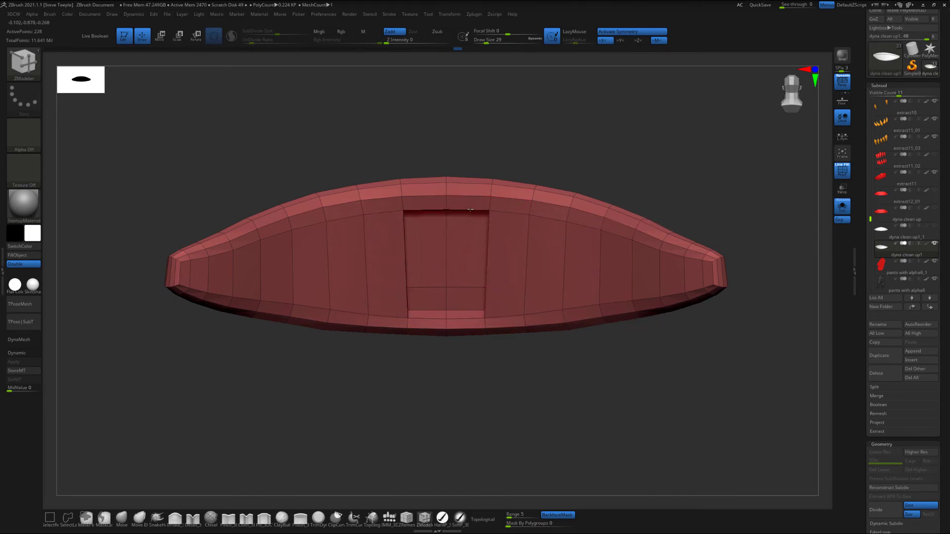
{"action": "mouse_move", "coordinate": [470, 216]}
{"action": "left_mouse_down"}
{"action": "mouse_move", "coordinate": [468, 324]}
{"action": "mouse_move", "coordinate": [523, 344]}
{"action": "mouse_move", "coordinate": [660, 351]}
{"action": "mouse_move", "coordinate": [666, 374]}
{"action": "left_mouse_up"}
Step: Preview the closed guard with dynamic subdivision from the front, then return to the low-poly wireframe
{"action": "left_click_drag", "start_coordinate": [665, 374], "coordinate": [671, 373], "text": "shift"}
{"action": "key", "text": "shift+f"}
{"action": "key", "text": "shift+f"}
{"action": "left_click_drag", "start_coordinate": [682, 341], "coordinate": [628, 387], "text": "shift"}
{"action": "key", "text": "shift+f"}
{"action": "key", "text": "shift+f"}
{"action": "key", "text": "shift+f"}
{"action": "key", "text": "d"}
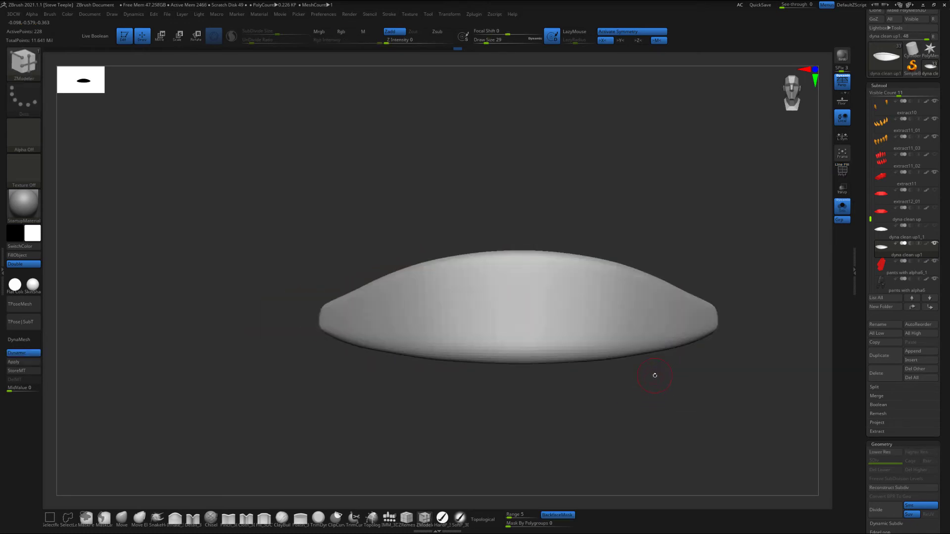
{"action": "key", "text": "shift+f"}
{"action": "key", "text": "shift+f"}
{"action": "mouse_move", "coordinate": [690, 364]}
{"action": "left_mouse_down"}
{"action": "mouse_move", "coordinate": [664, 375]}
{"action": "mouse_move", "coordinate": [685, 369]}
{"action": "mouse_move", "coordinate": [686, 382]}
{"action": "left_mouse_up"}
{"action": "key", "text": "shift+d"}
{"action": "key", "text": "shift+f"}
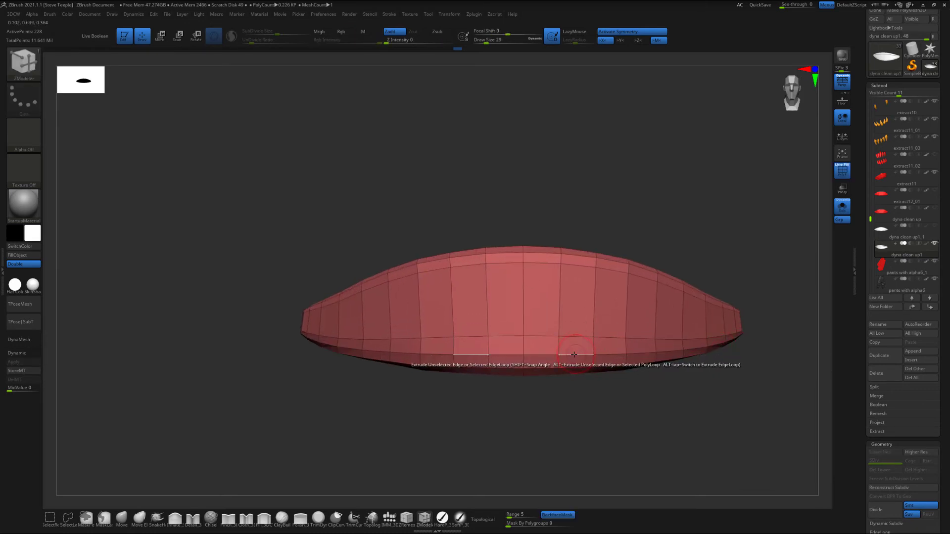
Step: Crease the lower front edge loop with ZModeler's Crease action and the EdgeLoop Partial target
{"action": "key", "text": "space"}
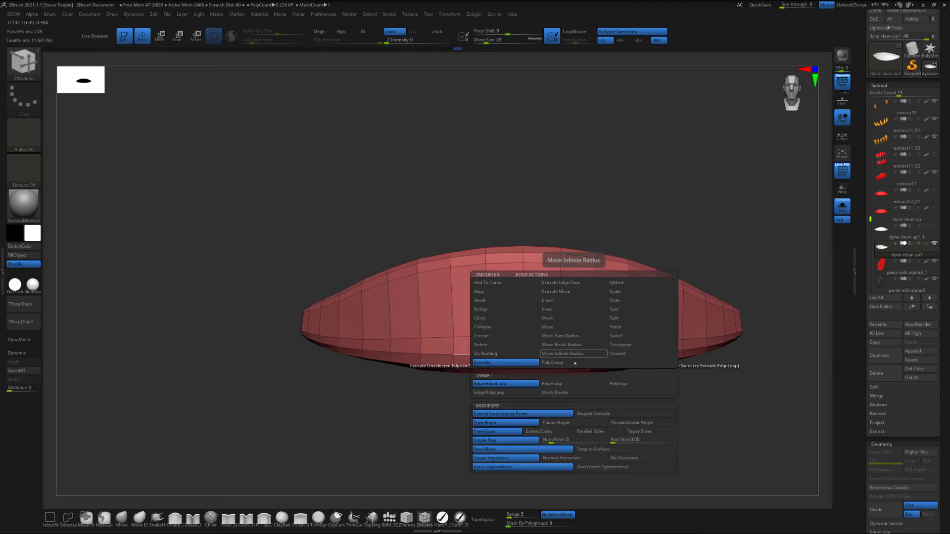
{"action": "left_click", "coordinate": [493, 339]}
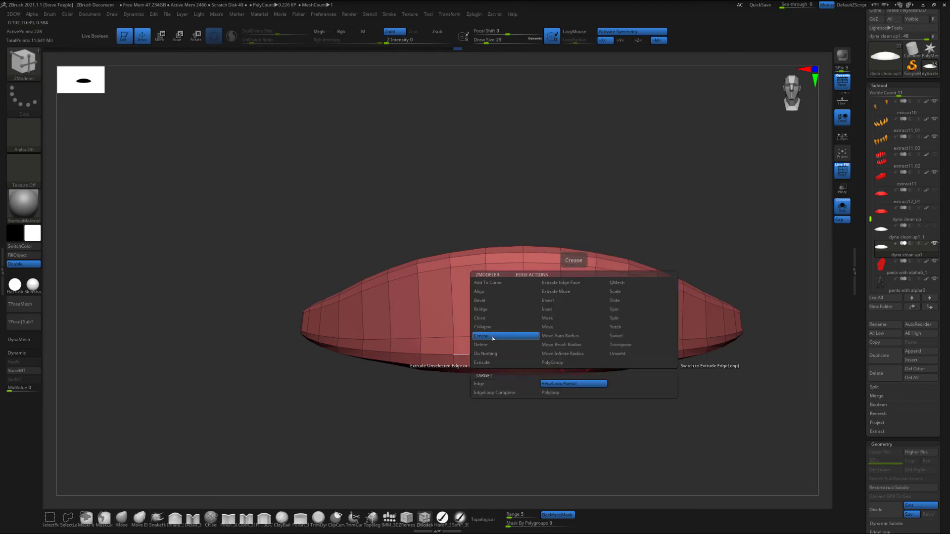
{"action": "left_click", "coordinate": [578, 384]}
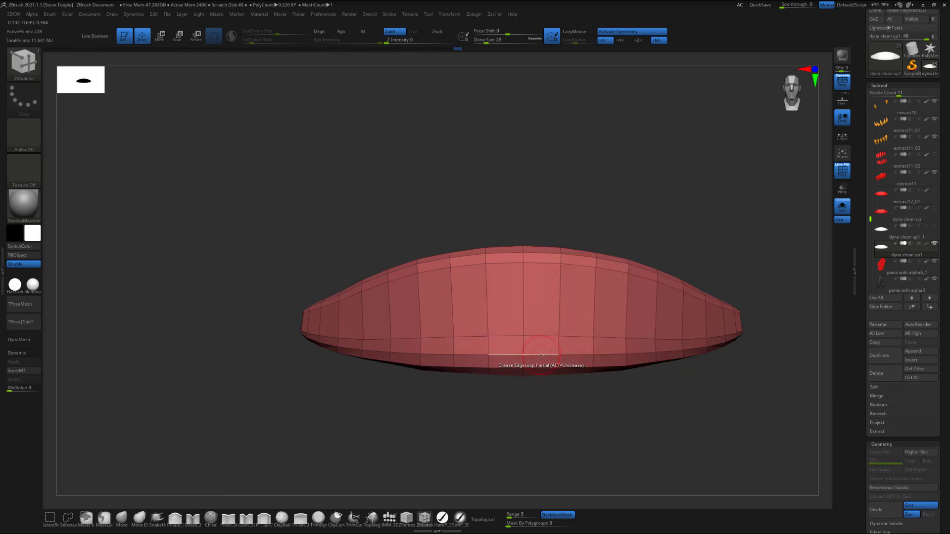
{"action": "left_click_drag", "start_coordinate": [634, 413], "coordinate": [615, 405]}
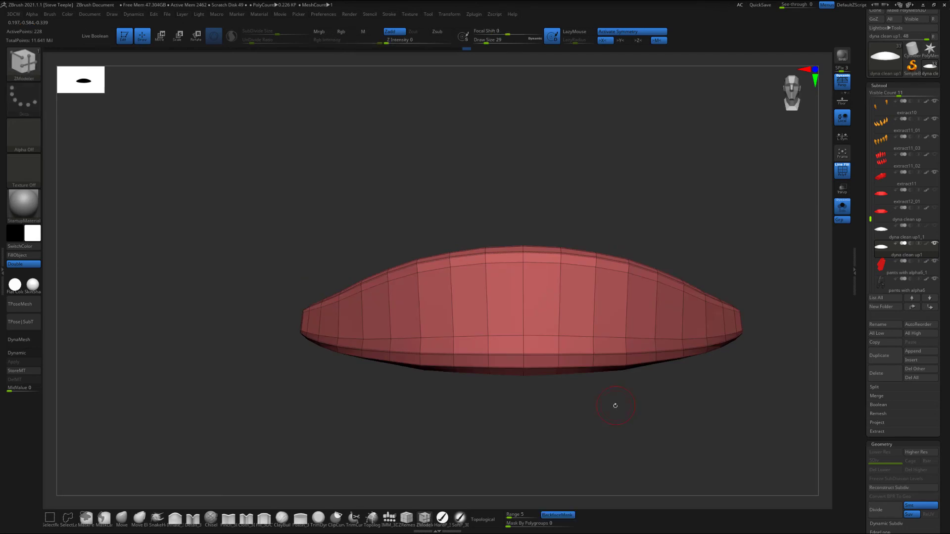
Step: Check the creased lower edge from the side and back with dynamic subdivision, then turn the preview off
{"action": "key", "text": "d"}
{"action": "key", "text": "shift+f"}
{"action": "mouse_move", "coordinate": [705, 396]}
{"action": "left_mouse_down"}
{"action": "mouse_move", "coordinate": [674, 400]}
{"action": "mouse_move", "coordinate": [701, 395]}
{"action": "left_mouse_up"}
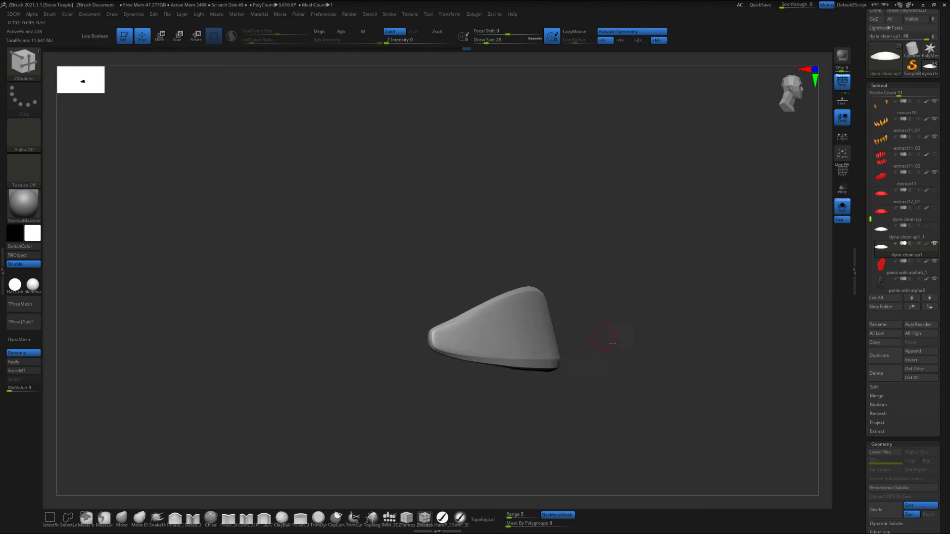
{"action": "mouse_move", "coordinate": [613, 333]}
{"action": "left_mouse_down"}
{"action": "mouse_move", "coordinate": [641, 361]}
{"action": "mouse_move", "coordinate": [663, 349]}
{"action": "mouse_move", "coordinate": [656, 338]}
{"action": "left_mouse_up"}
{"action": "key", "text": "shift+d"}
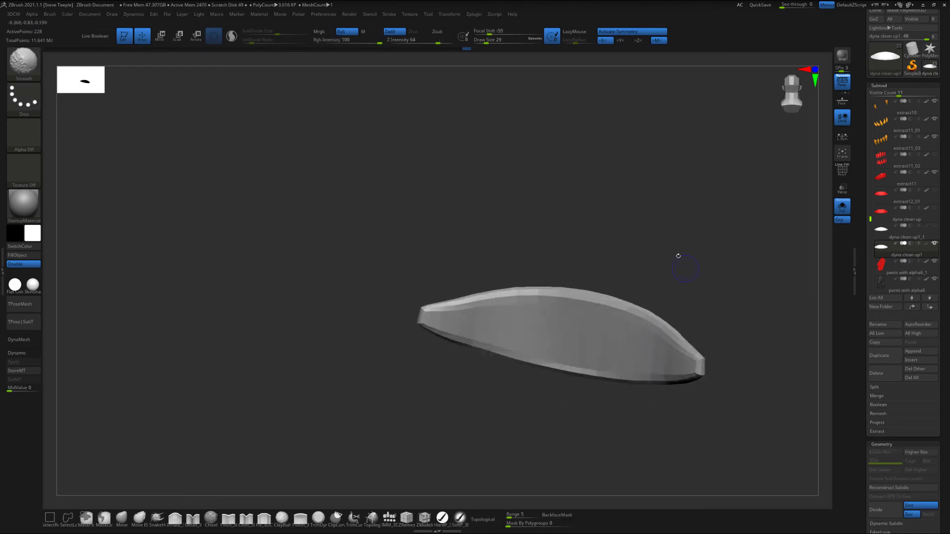
Step: Crease the edge loop along the guard's upper back rim and check it with dynamic subdivision
{"action": "mouse_move", "coordinate": [678, 256]}
{"action": "left_mouse_down", "text": "alt"}
{"action": "mouse_move", "coordinate": [658, 277]}
{"action": "mouse_move", "coordinate": [605, 247]}
{"action": "mouse_move", "coordinate": [474, 308]}
{"action": "left_mouse_up", "text": "alt"}
{"action": "key", "text": "shift+f"}
{"action": "left_click_drag", "start_coordinate": [557, 251], "coordinate": [596, 229]}
{"action": "key", "text": "d"}
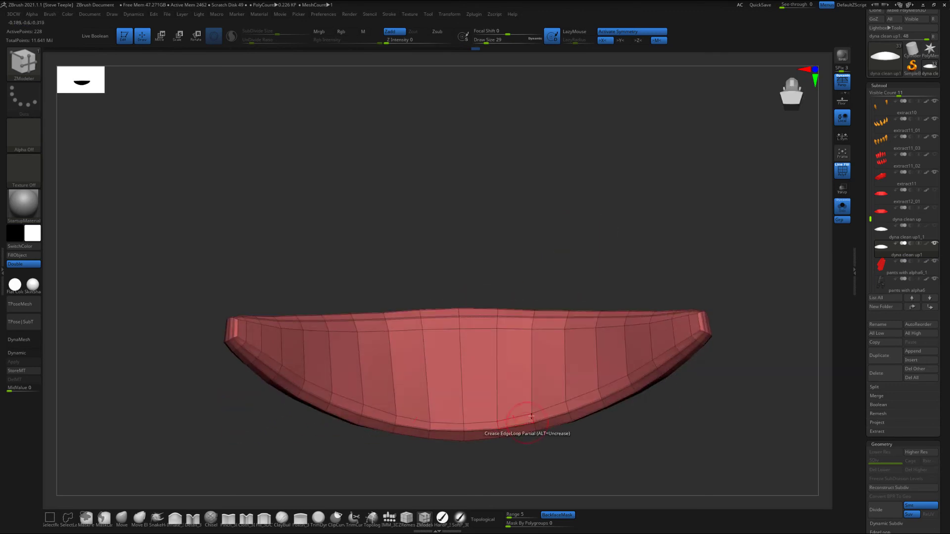
{"action": "key", "text": "shift+f"}
{"action": "left_click_drag", "start_coordinate": [702, 402], "coordinate": [710, 443]}
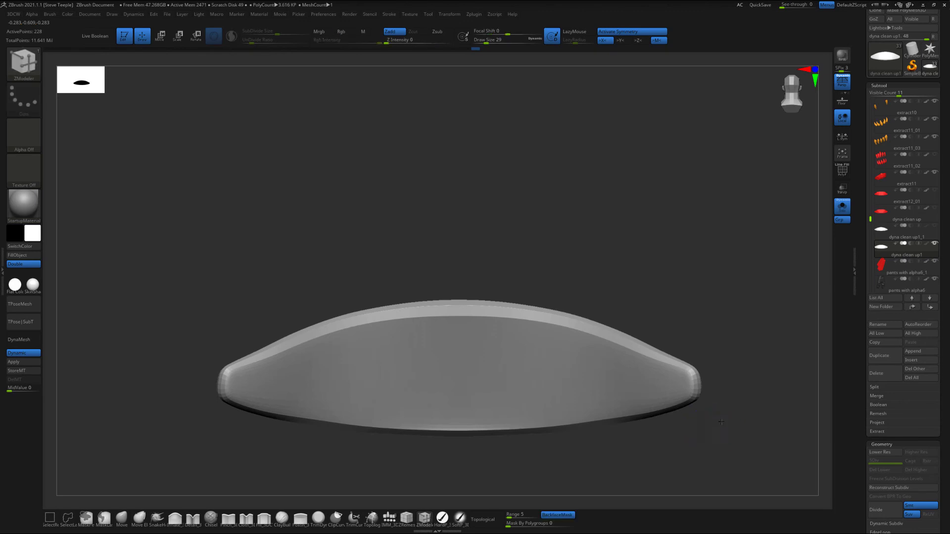
{"action": "left_click_drag", "start_coordinate": [757, 420], "coordinate": [687, 417]}
{"action": "key", "text": "shift+d"}
{"action": "key", "text": "shift+f"}
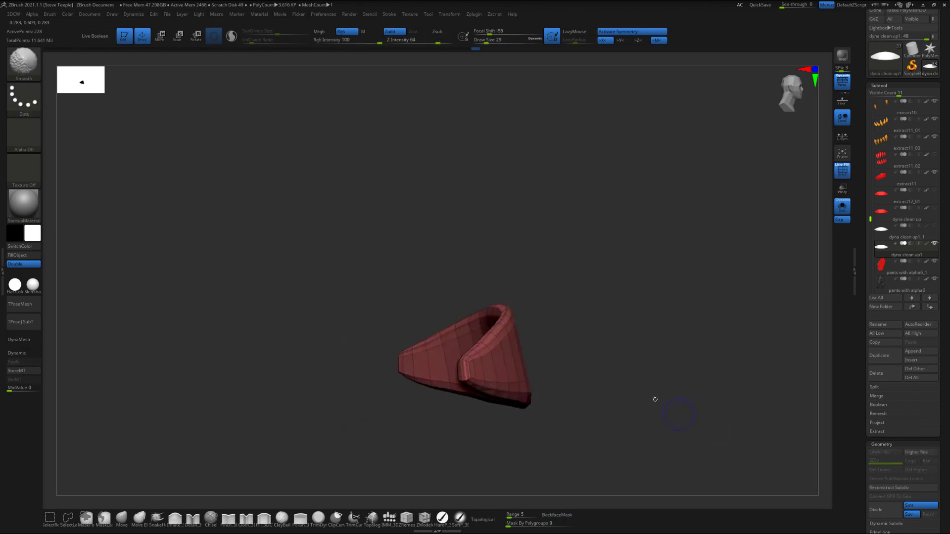
Step: Inspect the guard's narrow end from the back with dynamic subdivision switched on and off
{"action": "left_click_drag", "start_coordinate": [622, 411], "coordinate": [659, 409]}
{"action": "left_click_drag", "start_coordinate": [658, 409], "coordinate": [666, 400], "text": "alt"}
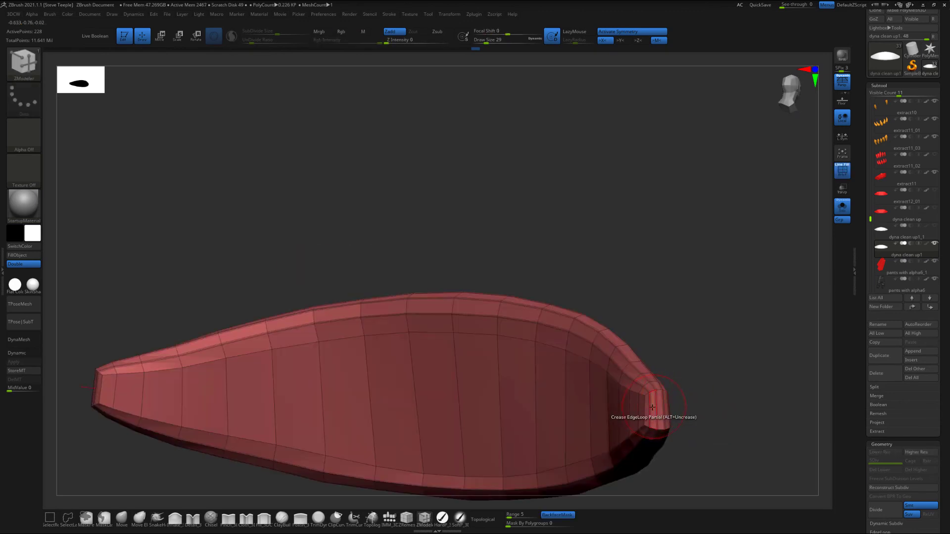
{"action": "key", "text": "d"}
{"action": "key", "text": "shift+f"}
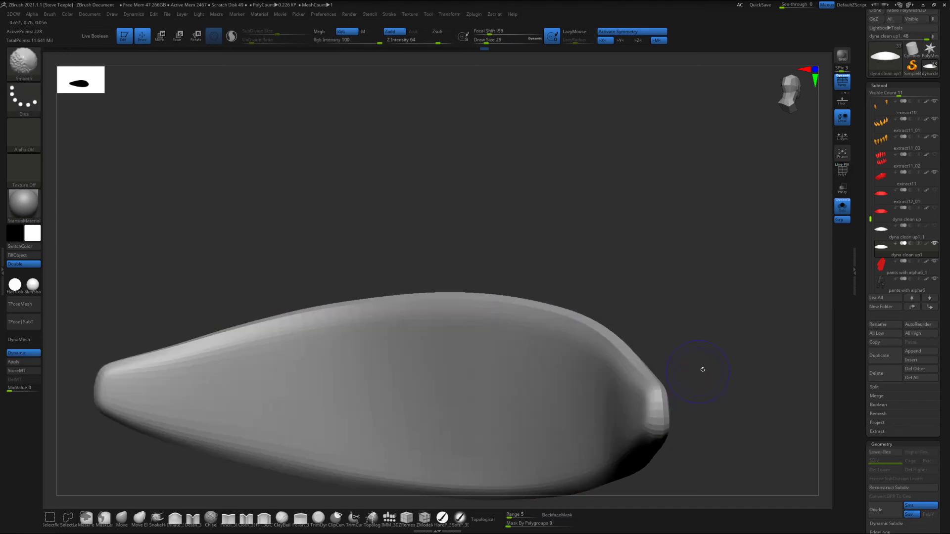
{"action": "left_click_drag", "start_coordinate": [750, 370], "coordinate": [718, 337]}
{"action": "key", "text": "shift+d"}
{"action": "key", "text": "shift+f"}
Step: Crease the guard's outer edge loop along the top and around the ends, and preview it with dynamic subdivision
{"action": "left_click_drag", "start_coordinate": [692, 396], "coordinate": [508, 381]}
{"action": "key", "text": "shift+f"}
{"action": "key", "text": "d"}
{"action": "key", "text": "shift+d"}
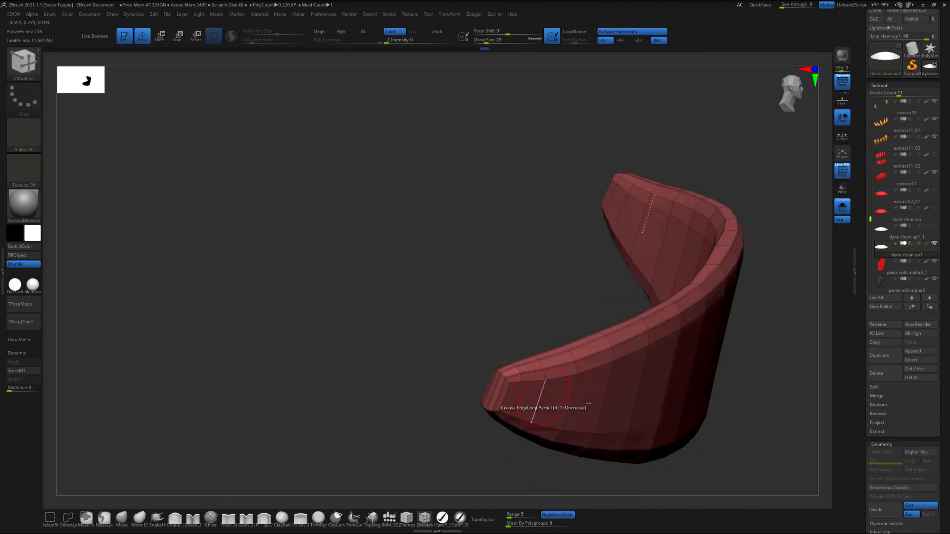
{"action": "key", "text": "shift+f"}
{"action": "key", "text": "d"}
{"action": "left_click_drag", "start_coordinate": [766, 405], "coordinate": [715, 312]}
{"action": "key", "text": "b"}
{"action": "key", "text": "z"}
{"action": "key", "text": "m"}
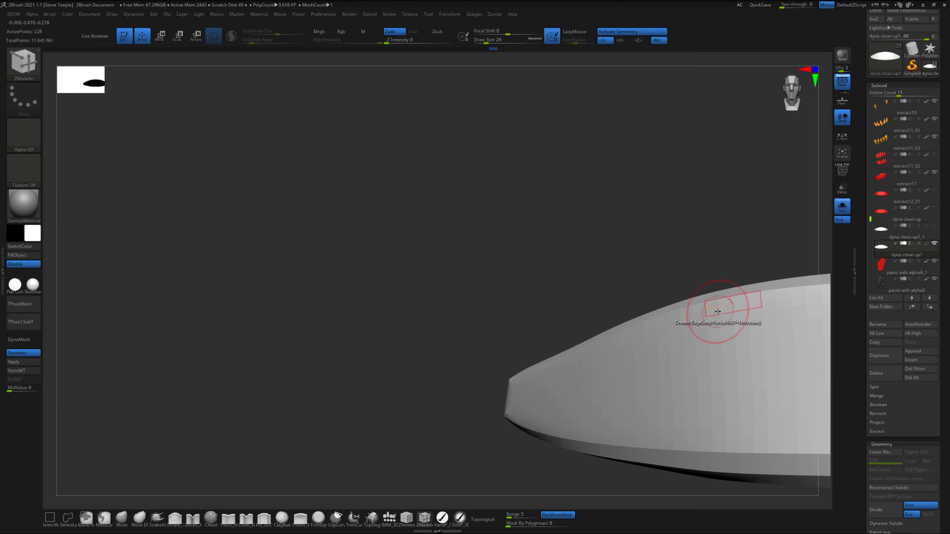
Step: Review the crease edges on the guard's front wireframe and undo the last crease change
{"action": "mouse_move", "coordinate": [545, 445]}
{"action": "left_mouse_down"}
{"action": "mouse_move", "coordinate": [530, 456]}
{"action": "mouse_move", "coordinate": [444, 424]}
{"action": "mouse_move", "coordinate": [735, 394]}
{"action": "mouse_move", "coordinate": [670, 352]}
{"action": "mouse_move", "coordinate": [700, 441]}
{"action": "left_mouse_up"}
{"action": "key", "text": "shift+f"}
{"action": "left_click_drag", "start_coordinate": [543, 449], "coordinate": [466, 442], "text": "alt"}
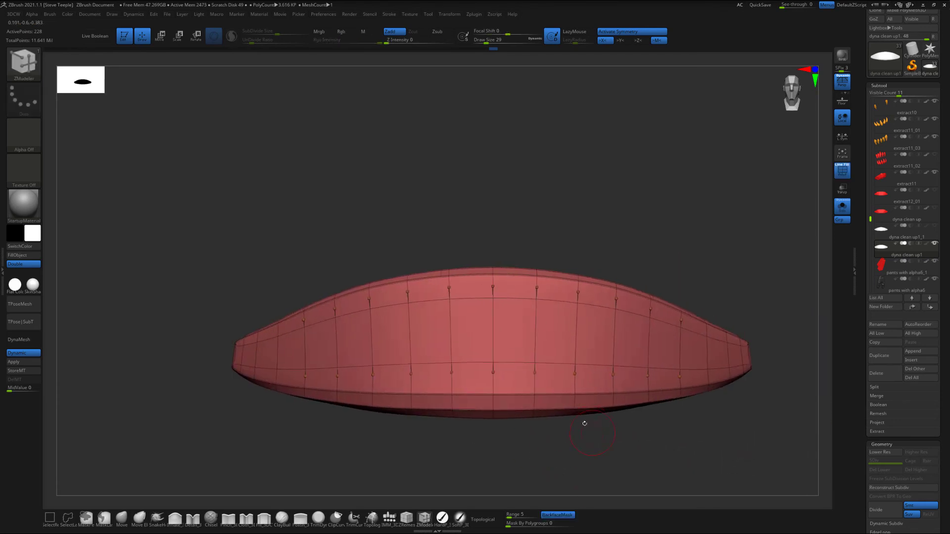
{"action": "left_click", "coordinate": [513, 361]}
{"action": "mouse_move", "coordinate": [550, 245]}
{"action": "left_mouse_down"}
{"action": "mouse_move", "coordinate": [625, 237]}
{"action": "mouse_move", "coordinate": [580, 246]}
{"action": "mouse_move", "coordinate": [626, 214]}
{"action": "mouse_move", "coordinate": [622, 236]}
{"action": "mouse_move", "coordinate": [651, 259]}
{"action": "left_mouse_up"}
{"action": "key", "text": "shift+f"}
{"action": "key", "text": "shift+f"}
{"action": "key", "text": "shift+f"}
{"action": "key", "text": "ctrl+z"}
{"action": "key", "text": "shift+f"}
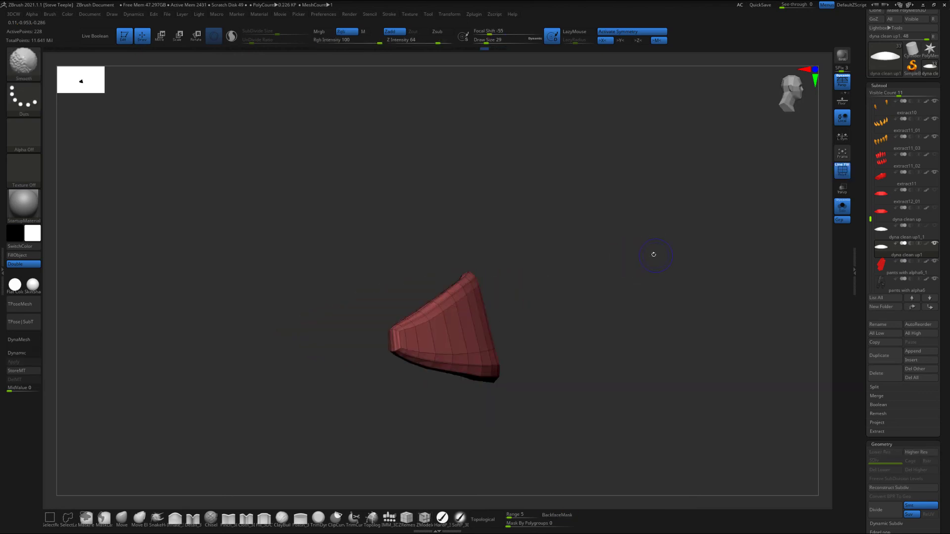
Step: Check the guard's smoothing from the side and front with dynamic subdivision, then switch the preview off
{"action": "key", "text": "shift+f"}
{"action": "key", "text": "d"}
{"action": "key", "text": "shift+f"}
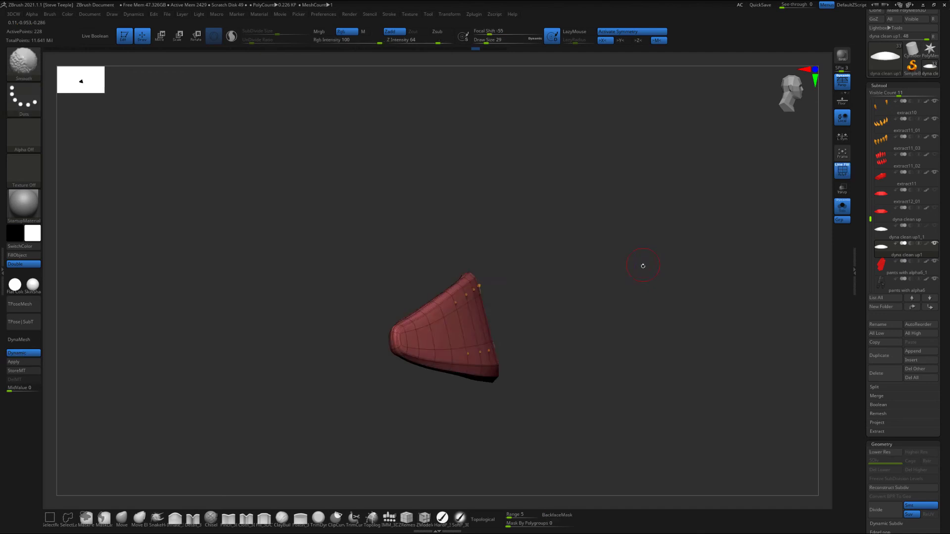
{"action": "left_click_drag", "start_coordinate": [632, 263], "coordinate": [644, 247]}
{"action": "key", "text": "shift+f"}
{"action": "key", "text": "shift+f"}
{"action": "key", "text": "shift+d"}
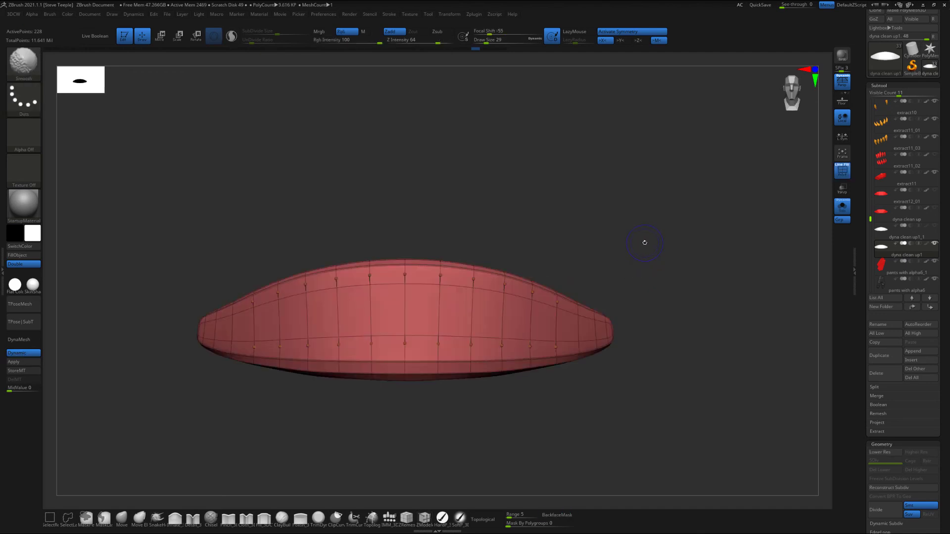
Step: Hide the wireframe and divide the brow guard up to subdivision level 5
{"action": "key", "text": "shift+f"}
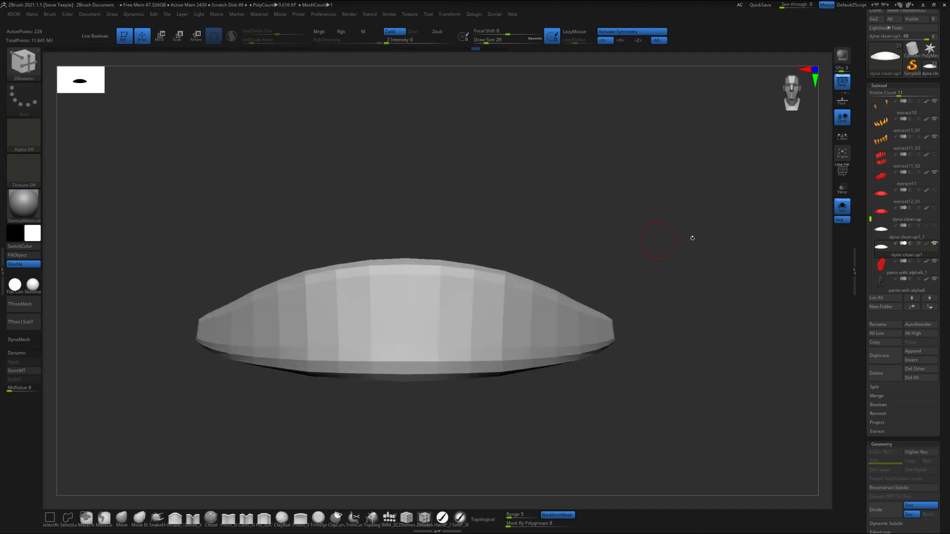
{"action": "key", "text": "d"}
{"action": "key", "text": "d"}
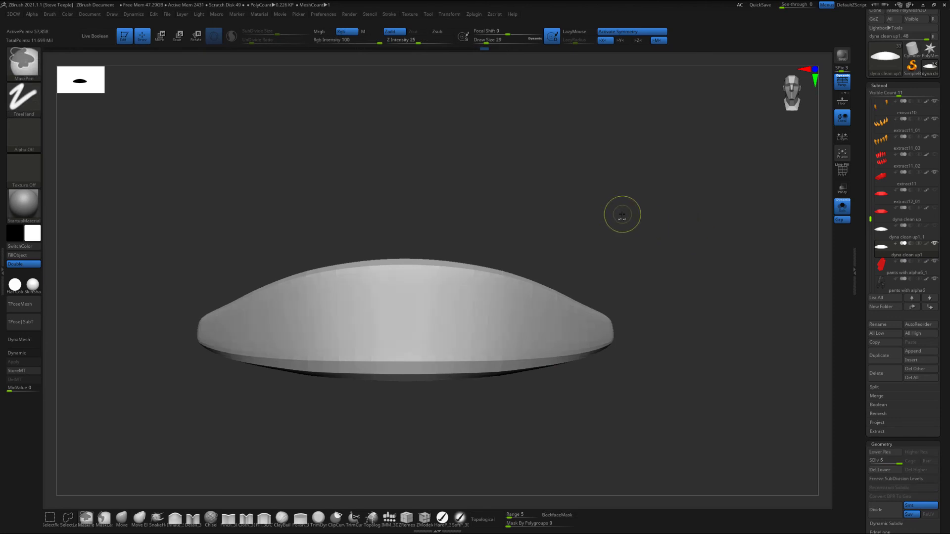
Step: Divide the brow guard up to subdivision level 6 and switch to the hPolish brush
{"action": "key", "text": "ctrl+d"}
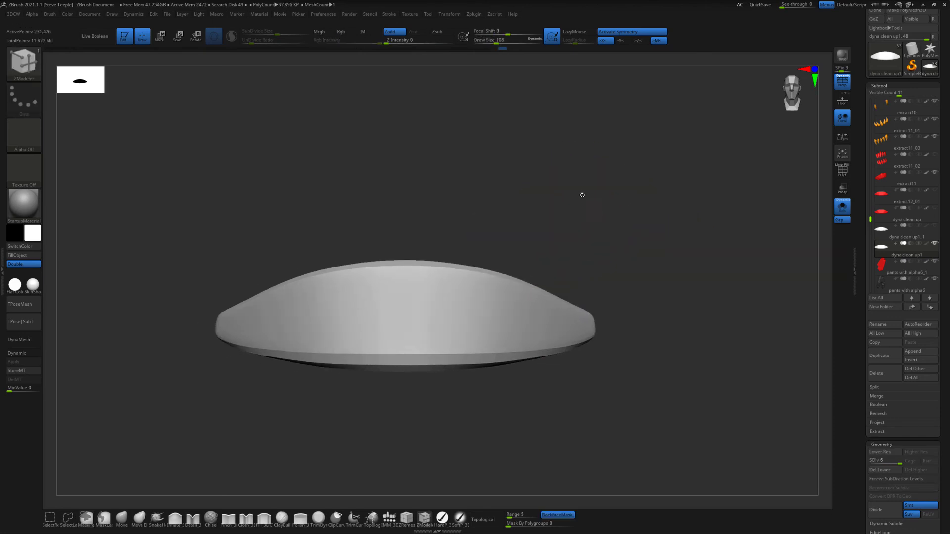
{"action": "left_click_drag", "start_coordinate": [582, 195], "coordinate": [526, 230]}
{"action": "key", "text": "shift+f"}
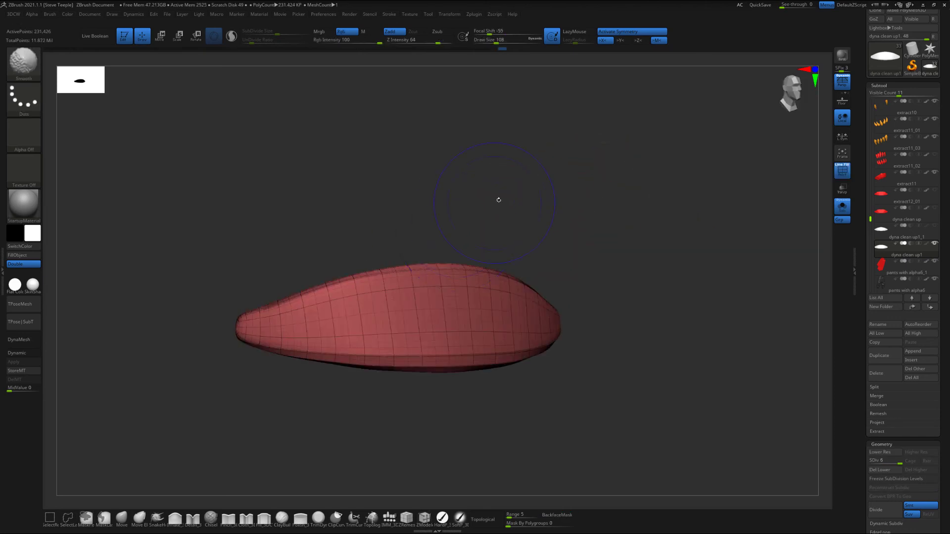
{"action": "key", "text": "shift+f"}
{"action": "key", "text": "b"}
{"action": "key", "text": "h"}
{"action": "key", "text": "p"}
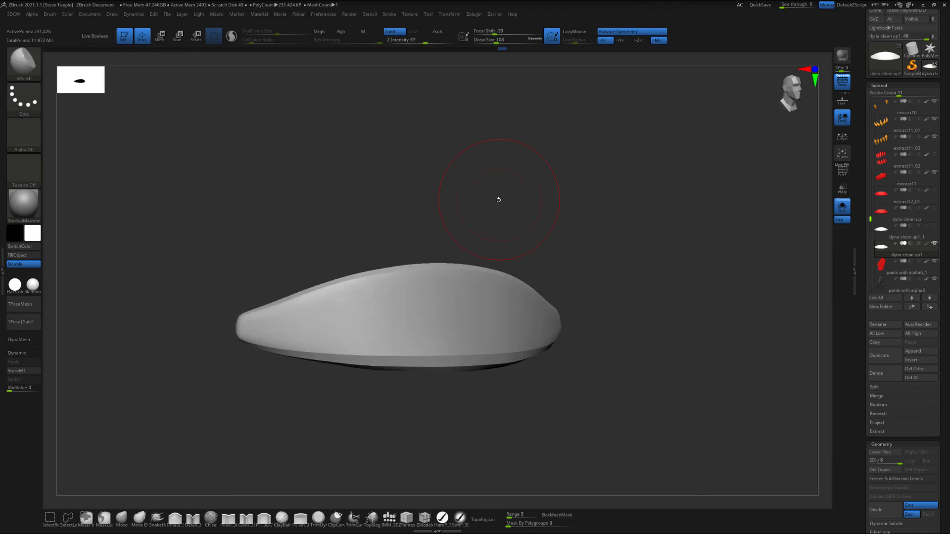
Step: Inspect the subdivided brow guard's surface and rim edges from the side, front and above
{"action": "right_click_drag", "start_coordinate": [254, 326], "coordinate": [276, 320]}
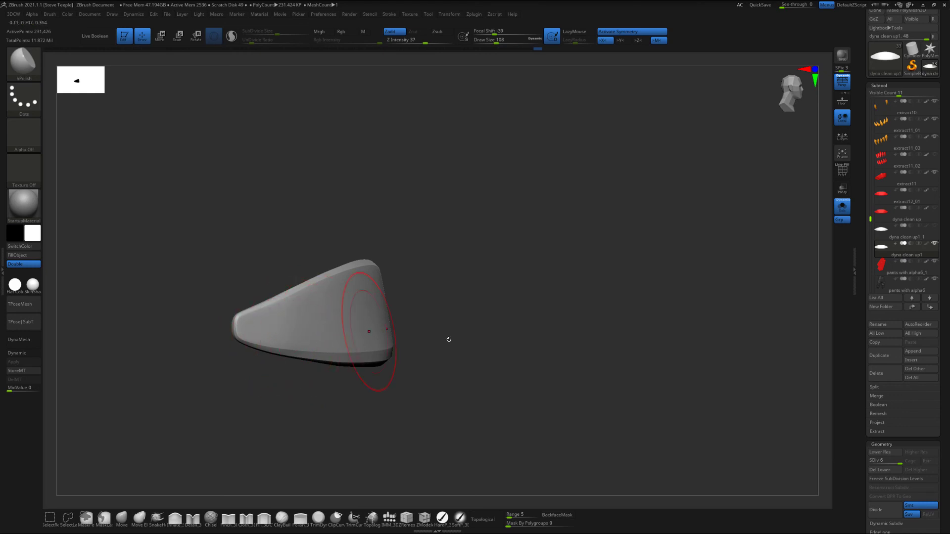
{"action": "right_click_drag", "start_coordinate": [449, 340], "coordinate": [456, 350], "text": "shift"}
{"action": "mouse_move", "coordinate": [479, 342]}
{"action": "left_mouse_down"}
{"action": "mouse_move", "coordinate": [518, 328]}
{"action": "mouse_move", "coordinate": [433, 283]}
{"action": "left_mouse_up"}
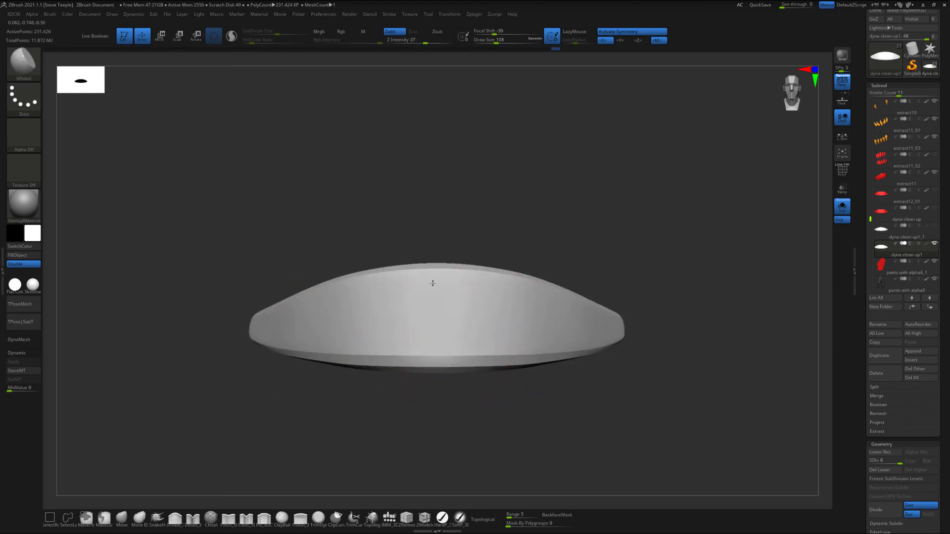
{"action": "right_click_drag", "start_coordinate": [583, 275], "coordinate": [589, 290]}
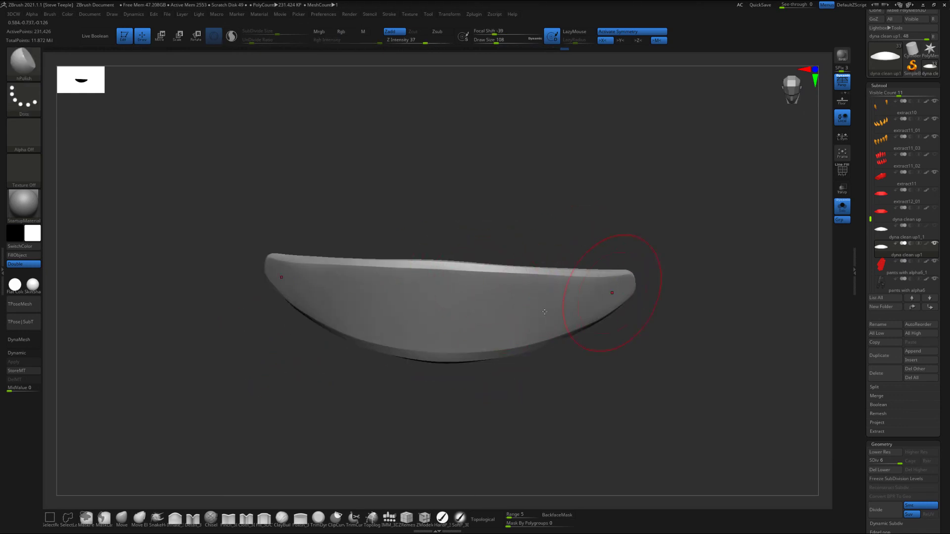
{"action": "right_click_drag", "start_coordinate": [557, 338], "coordinate": [465, 263]}
{"action": "right_click_drag", "start_coordinate": [622, 242], "coordinate": [615, 295]}
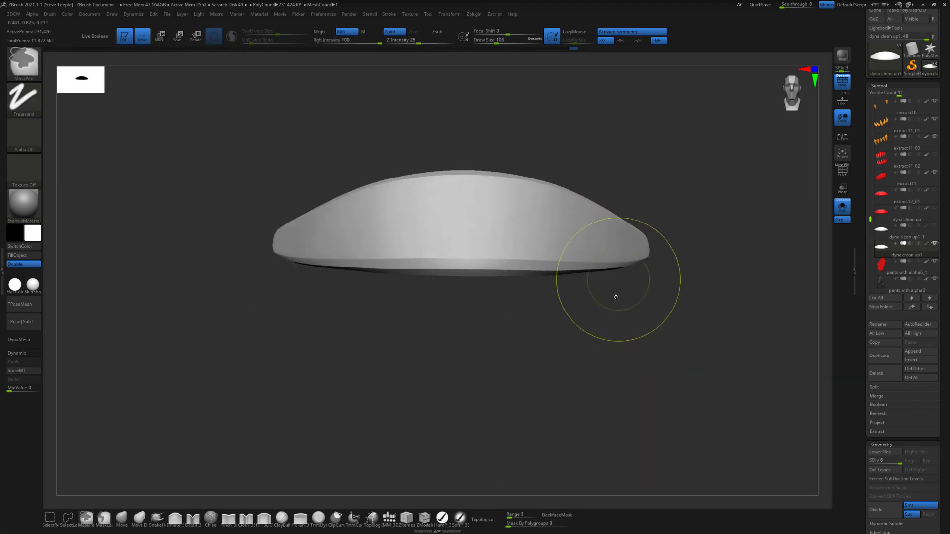
{"action": "key", "text": "shift+f"}
{"action": "key", "text": "shift+f"}
Step: Turn off Solo to show the whole mask and fill the brow guard with the mask's red
{"action": "right_click_drag", "start_coordinate": [631, 342], "coordinate": [597, 460]}
{"action": "right_click_drag", "start_coordinate": [598, 460], "coordinate": [596, 379], "text": "ctrl"}
{"action": "left_click", "coordinate": [841, 210]}
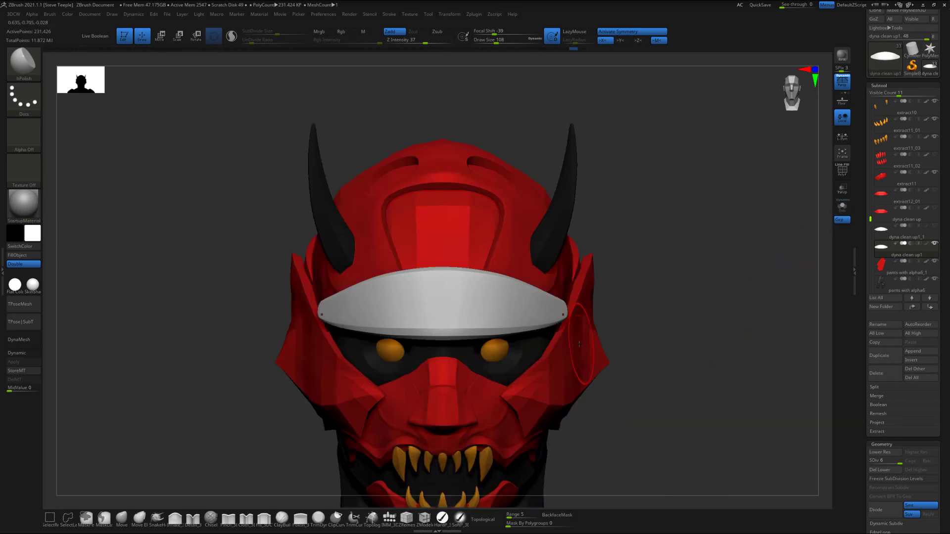
{"action": "key", "text": "c"}
{"action": "left_click", "coordinate": [28, 255]}
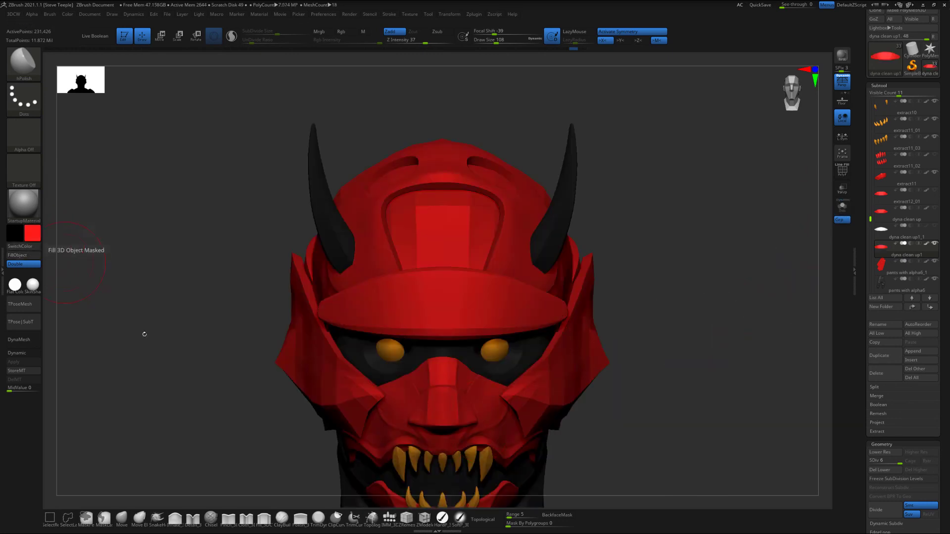
Step: Show and select the "dyna clean up" subtool to compare the earlier brow guard with the new one
{"action": "left_click_drag", "start_coordinate": [630, 390], "coordinate": [625, 311], "text": "alt"}
{"action": "left_click_drag", "start_coordinate": [626, 348], "coordinate": [605, 347]}
{"action": "left_click", "coordinate": [922, 221]}
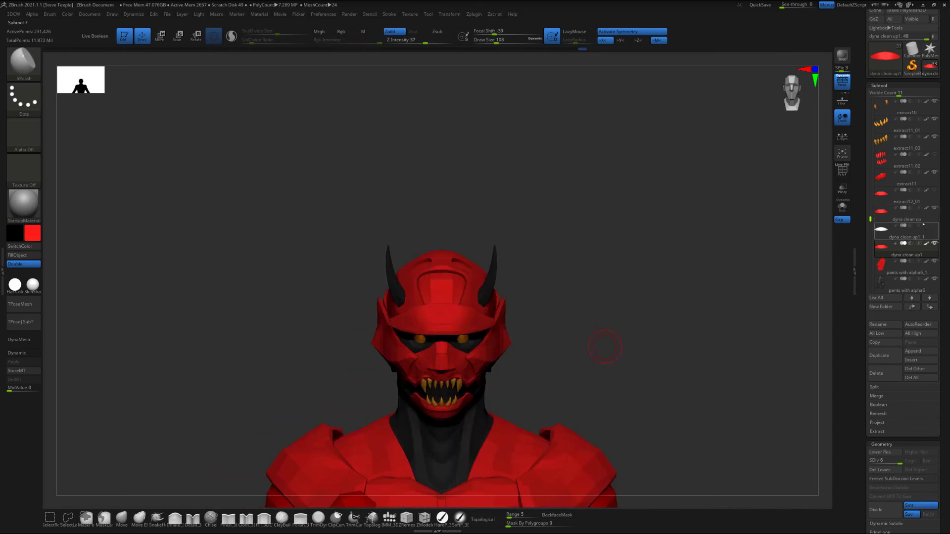
{"action": "mouse_move", "coordinate": [700, 301]}
{"action": "left_mouse_down", "text": "alt"}
{"action": "mouse_move", "coordinate": [703, 322]}
{"action": "mouse_move", "coordinate": [708, 308]}
{"action": "left_mouse_up", "text": "alt"}
{"action": "key", "text": "shift+f"}
{"action": "key", "text": "shift+f"}
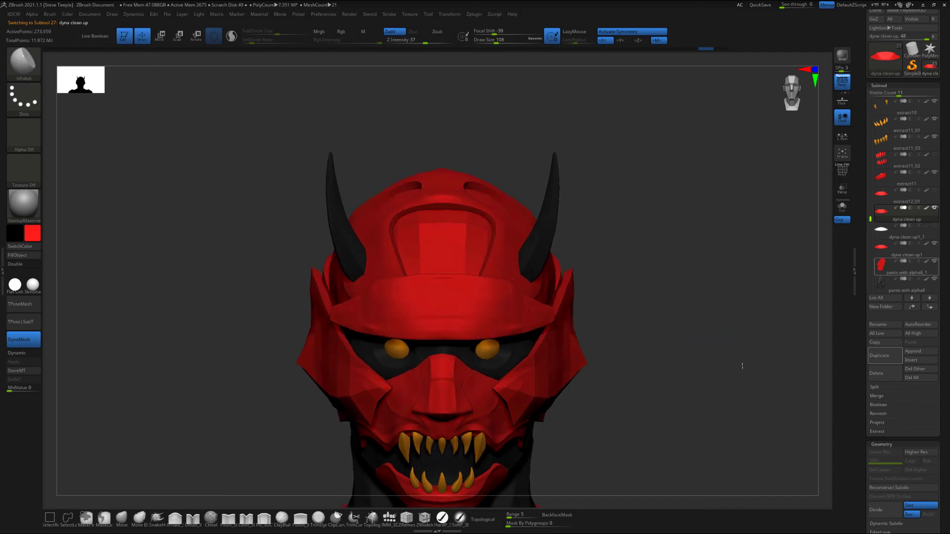
Step: Reselect the "dyna clean up1" guard and hide the "dyna clean up" subtool
{"action": "left_click", "coordinate": [905, 248]}
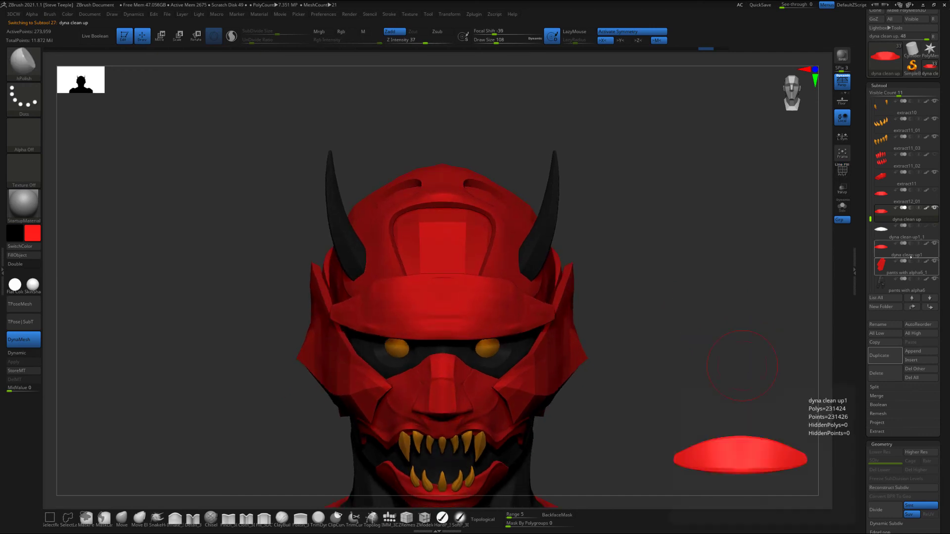
{"action": "left_click", "coordinate": [934, 208]}
{"action": "key", "text": "shift+f"}
{"action": "key", "text": "shift+f"}
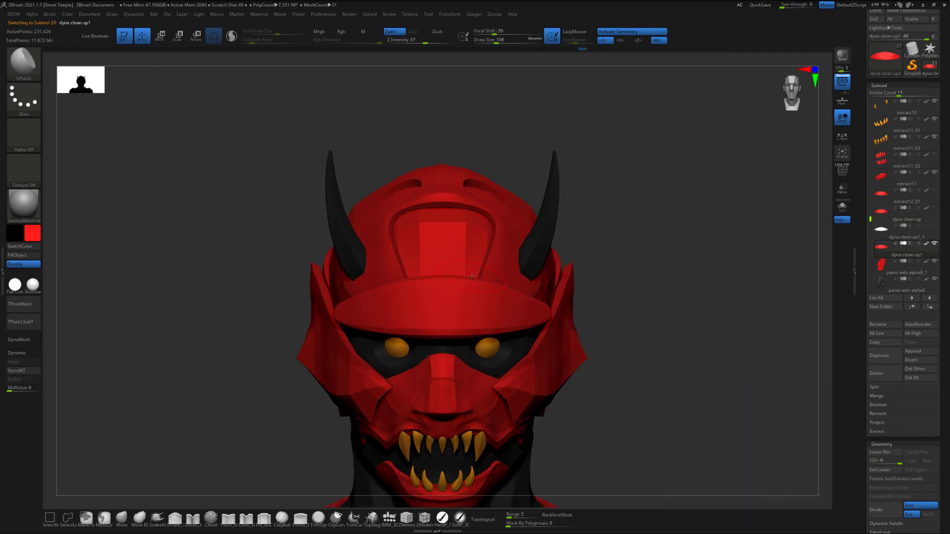
Step: Switch to the Move brush, drop the guard to subdivision level 1 and show its wireframe
{"action": "key", "text": "b"}
{"action": "key", "text": "m"}
{"action": "key", "text": "v"}
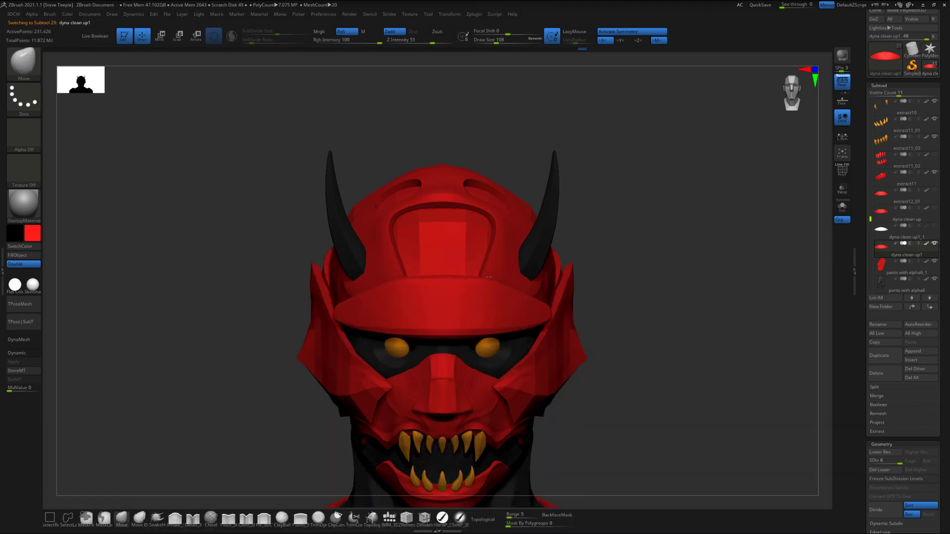
{"action": "key", "text": "shift+d"}
{"action": "key", "text": "shift+d"}
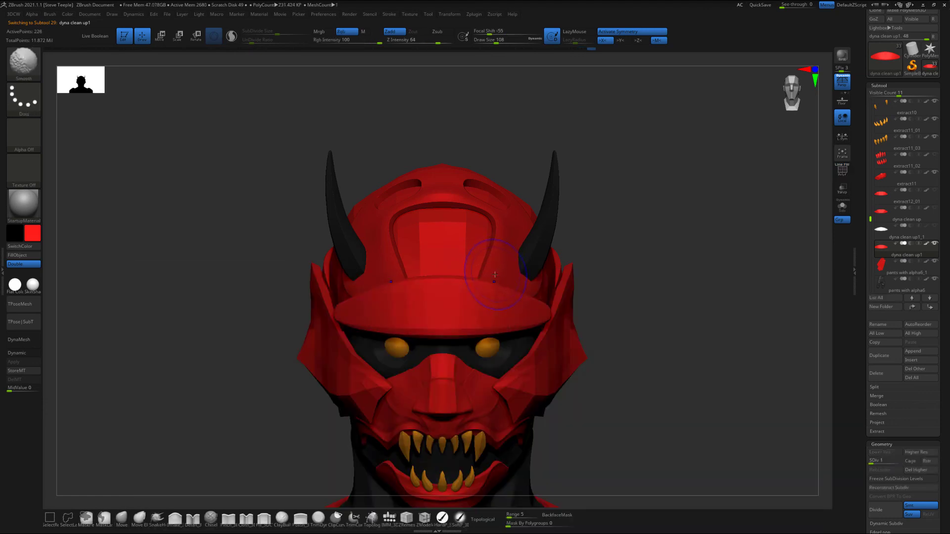
{"action": "key", "text": "shift+f"}
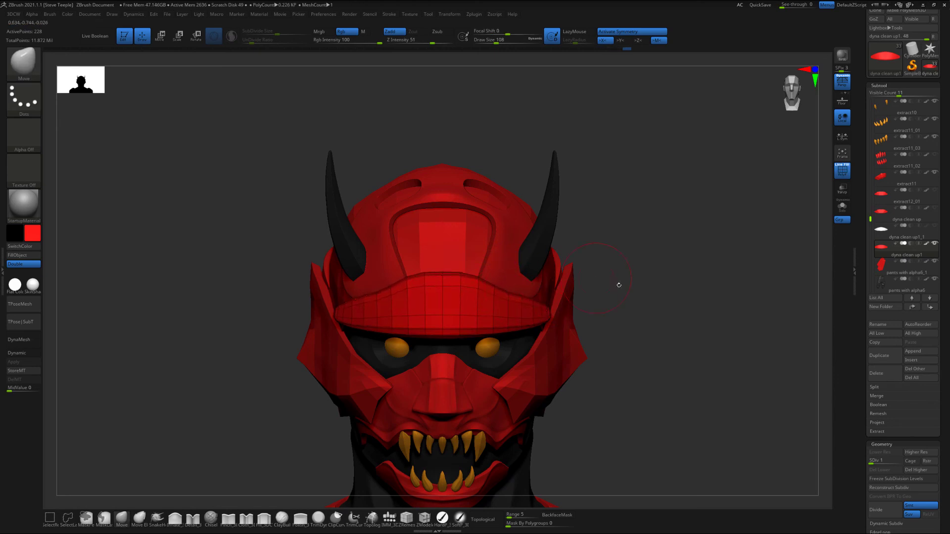
Step: Adjust the guard's curve against the mask from below with the Move brush at draw size 197
{"action": "left_click_drag", "start_coordinate": [619, 285], "coordinate": [531, 299]}
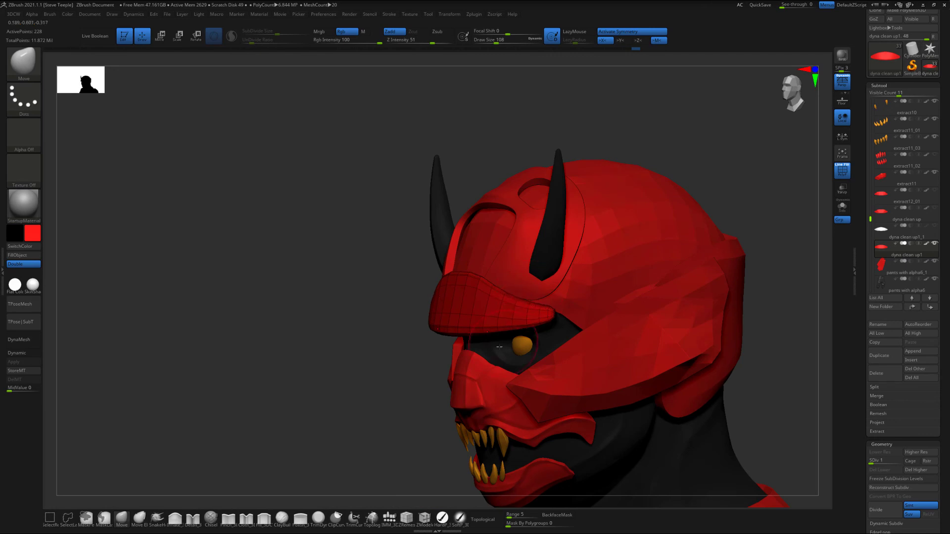
{"action": "left_click_drag", "start_coordinate": [419, 418], "coordinate": [623, 178], "text": "shift"}
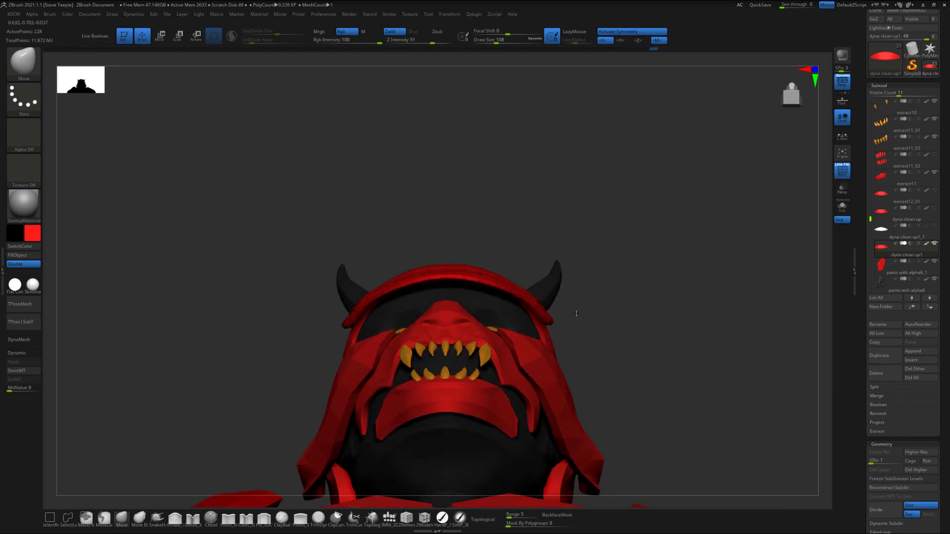
{"action": "left_click_drag", "start_coordinate": [576, 314], "coordinate": [576, 317]}
{"action": "key", "text": "space"}
{"action": "mouse_move", "coordinate": [576, 316]}
{"action": "left_mouse_down"}
{"action": "mouse_move", "coordinate": [594, 306]}
{"action": "mouse_move", "coordinate": [595, 337]}
{"action": "mouse_move", "coordinate": [647, 301]}
{"action": "mouse_move", "coordinate": [693, 329]}
{"action": "left_mouse_up"}
Step: Raise the guard back to subdivision level 6 and check its smooth surface from the front without the wireframe
{"action": "key", "text": "d"}
{"action": "key", "text": "d"}
{"action": "key", "text": "shift+f"}
{"action": "mouse_move", "coordinate": [693, 330]}
{"action": "left_mouse_down"}
{"action": "mouse_move", "coordinate": [643, 331]}
{"action": "mouse_move", "coordinate": [659, 331]}
{"action": "mouse_move", "coordinate": [610, 311]}
{"action": "left_mouse_up"}
{"action": "mouse_move", "coordinate": [617, 348]}
{"action": "left_mouse_down", "text": "alt"}
{"action": "mouse_move", "coordinate": [613, 326]}
{"action": "mouse_move", "coordinate": [628, 284]}
{"action": "mouse_move", "coordinate": [652, 361]}
{"action": "mouse_move", "coordinate": [642, 331]}
{"action": "left_mouse_up", "text": "alt"}
{"action": "key", "text": "shift+f"}
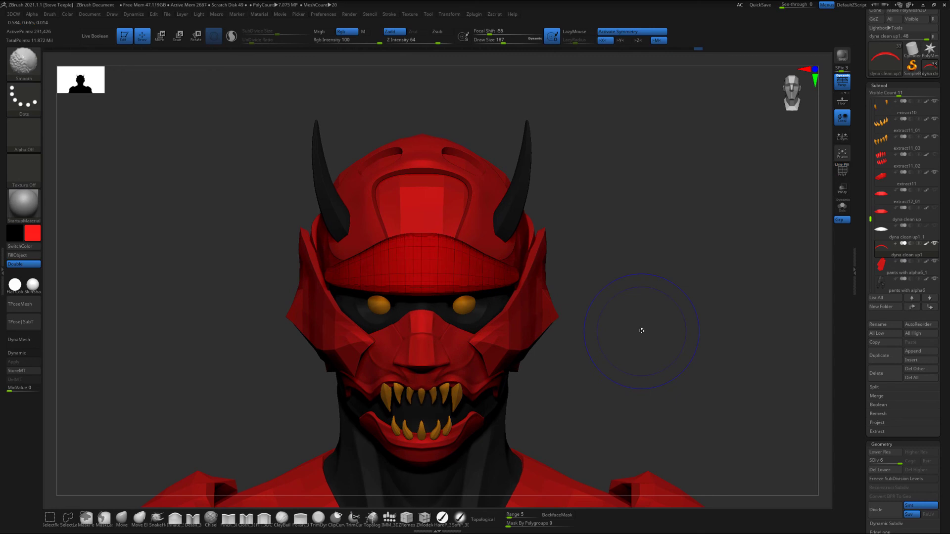
{"action": "key", "text": "shift+f"}
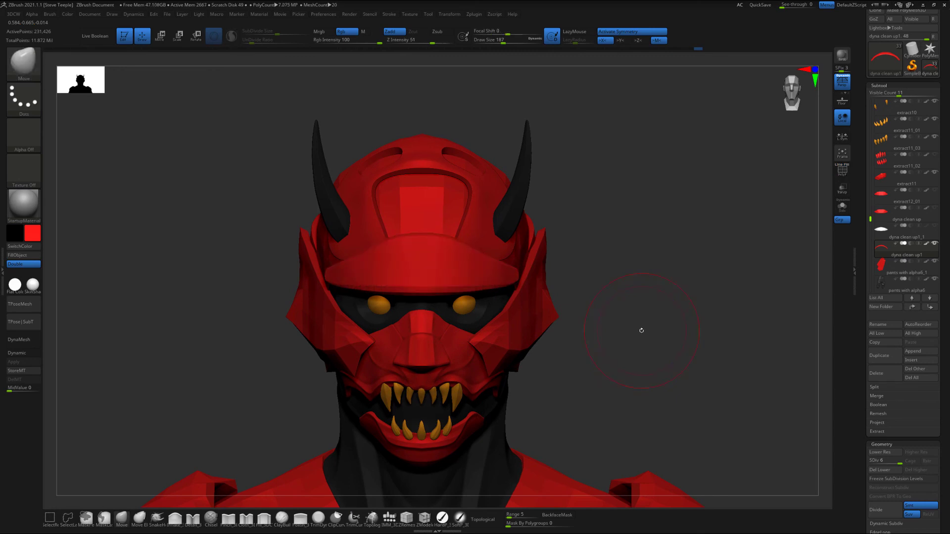
Step: Show the guard's wireframe and lower it to subdivision level 1
{"action": "key", "text": "shift+f"}
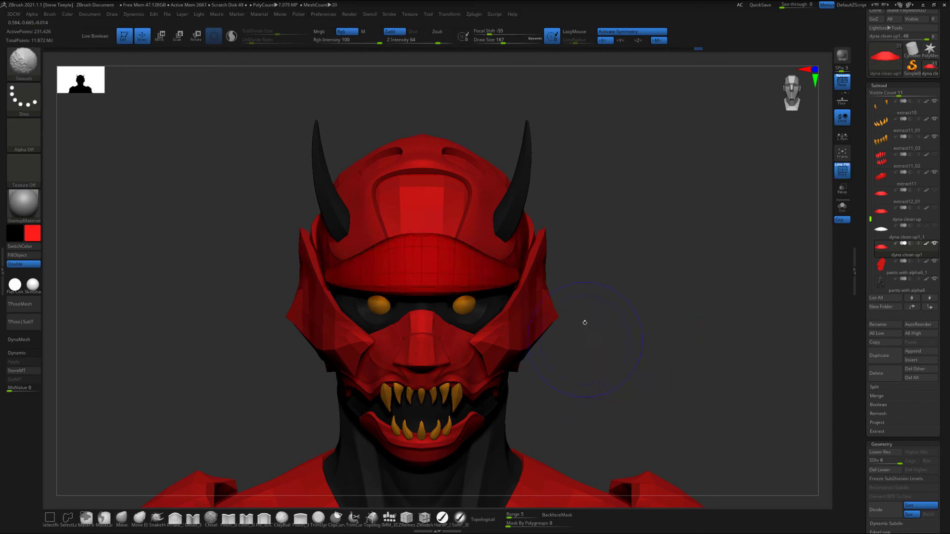
{"action": "key", "text": "shift+f"}
{"action": "key", "text": "shift+f"}
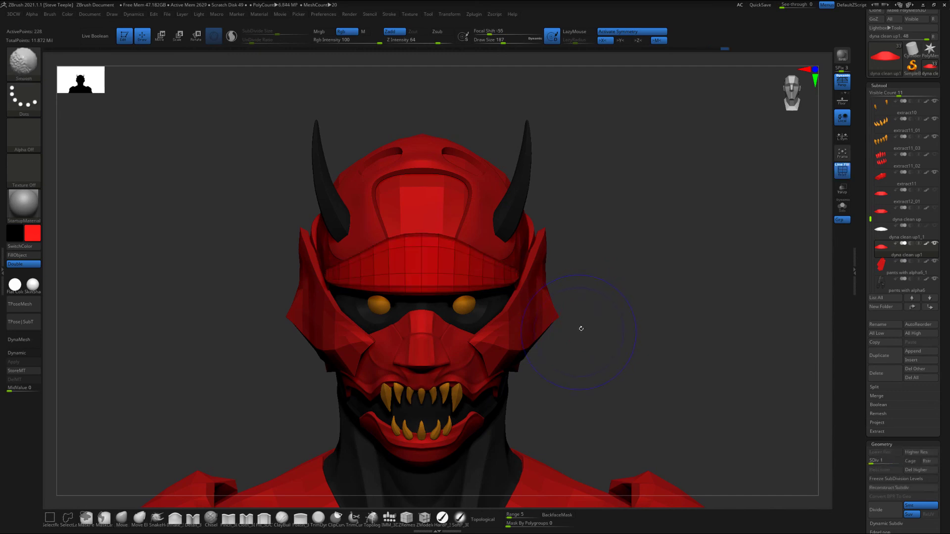
{"action": "mouse_move", "coordinate": [580, 330]}
{"action": "left_mouse_down"}
{"action": "mouse_move", "coordinate": [619, 333]}
{"action": "mouse_move", "coordinate": [604, 336]}
{"action": "mouse_move", "coordinate": [593, 315]}
{"action": "left_mouse_up"}
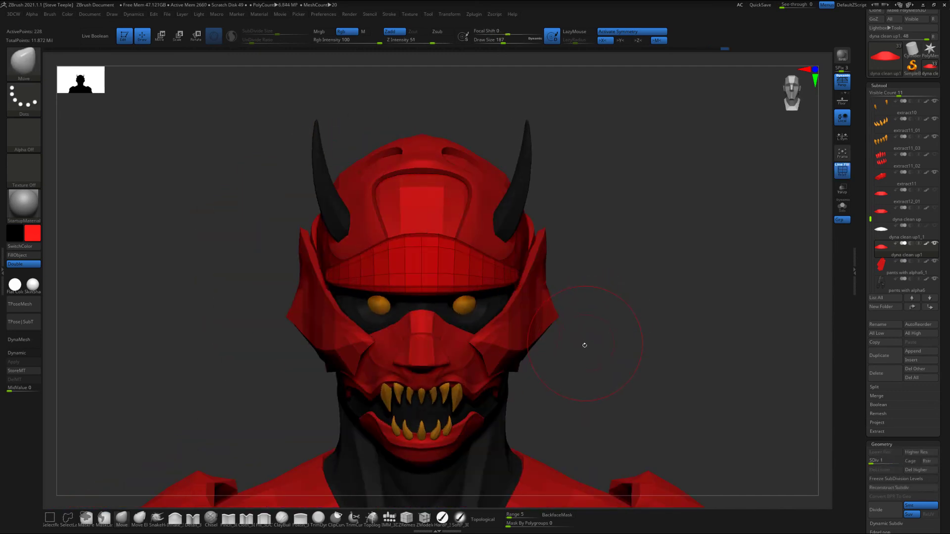